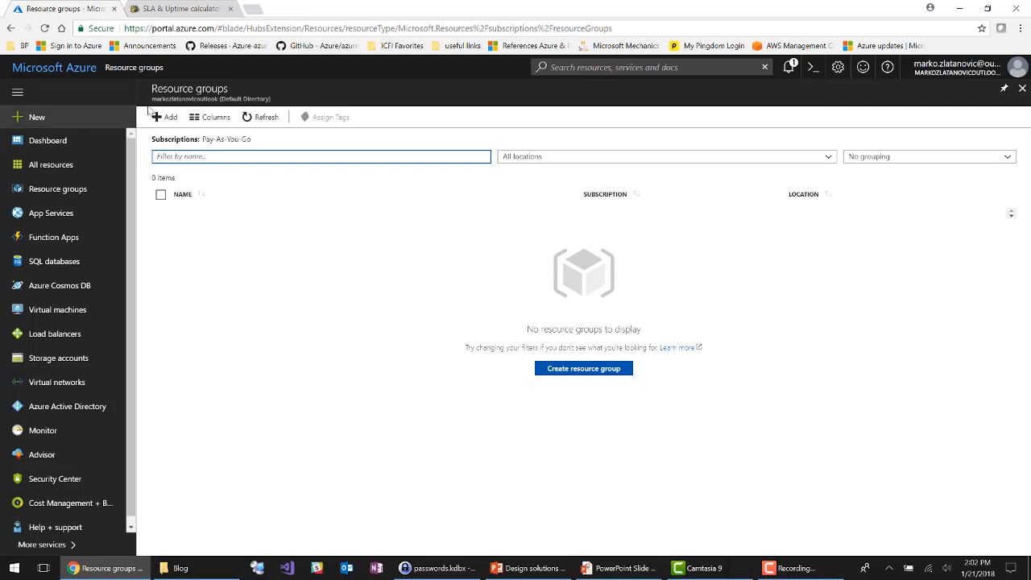
Step: Create a resource group named AVSETRG in the Canada East location
click(171, 122)
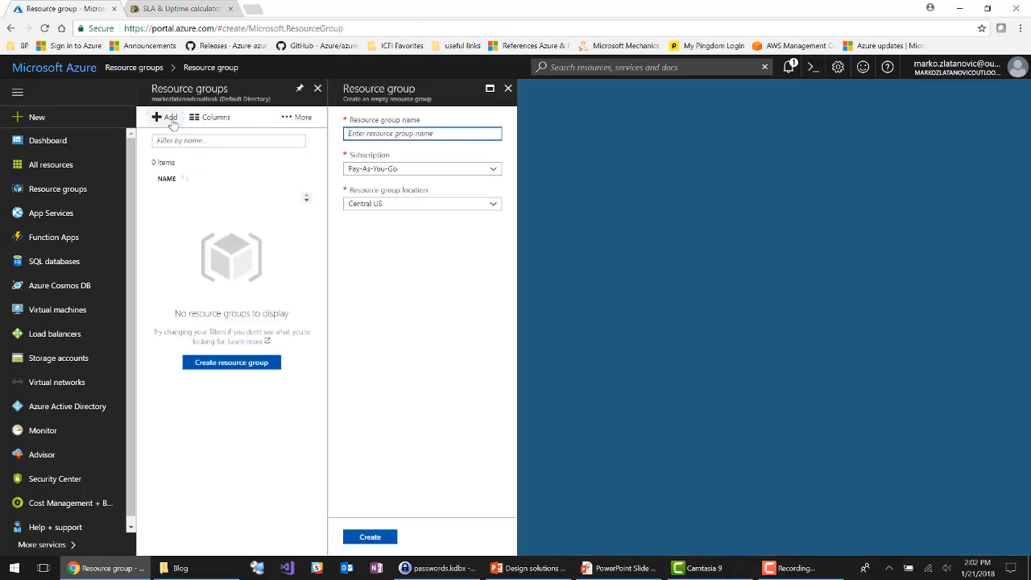
click(175, 141)
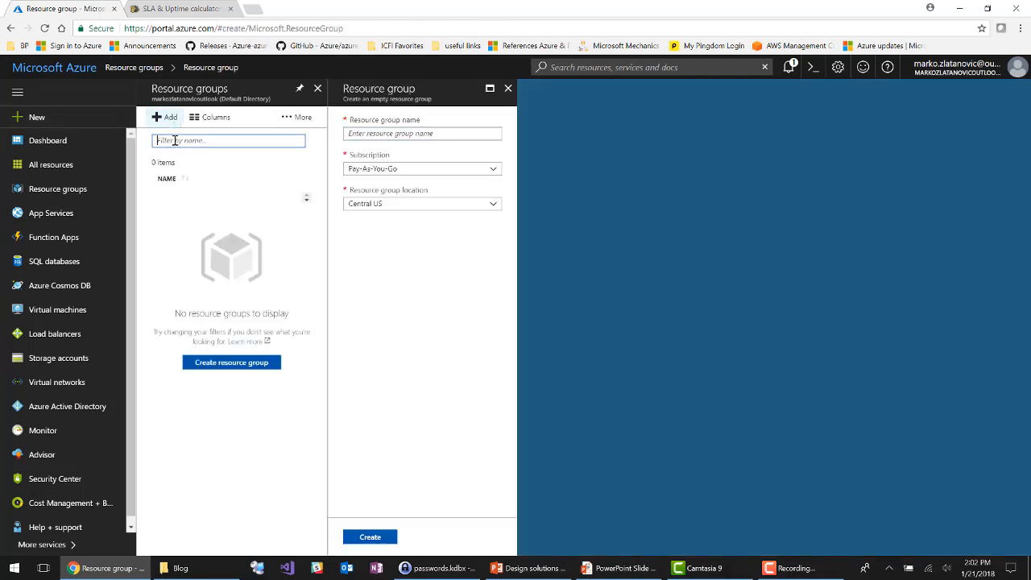
text(AVsetRG)
click(394, 136)
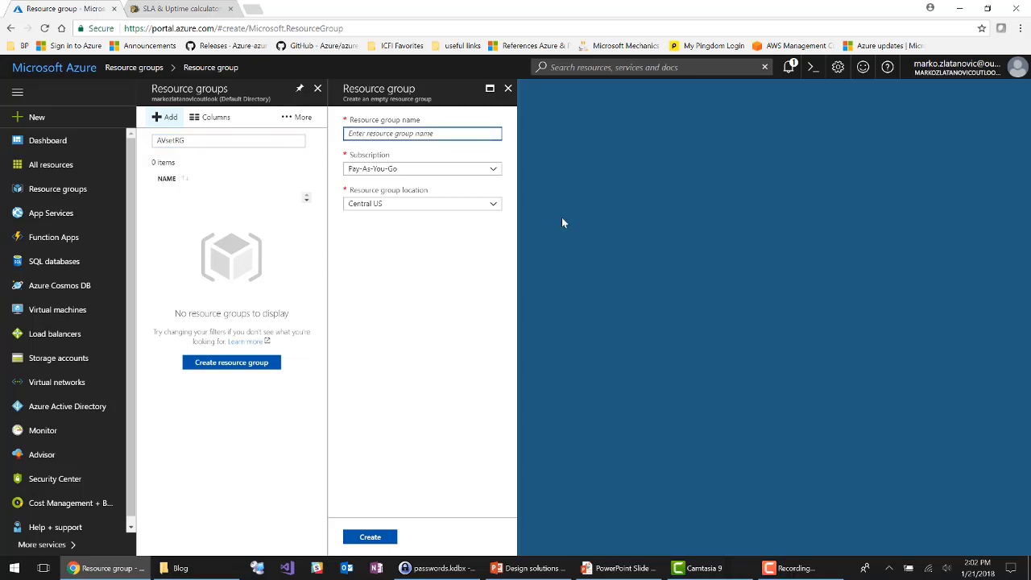
text(AVSETRG)
click(443, 206)
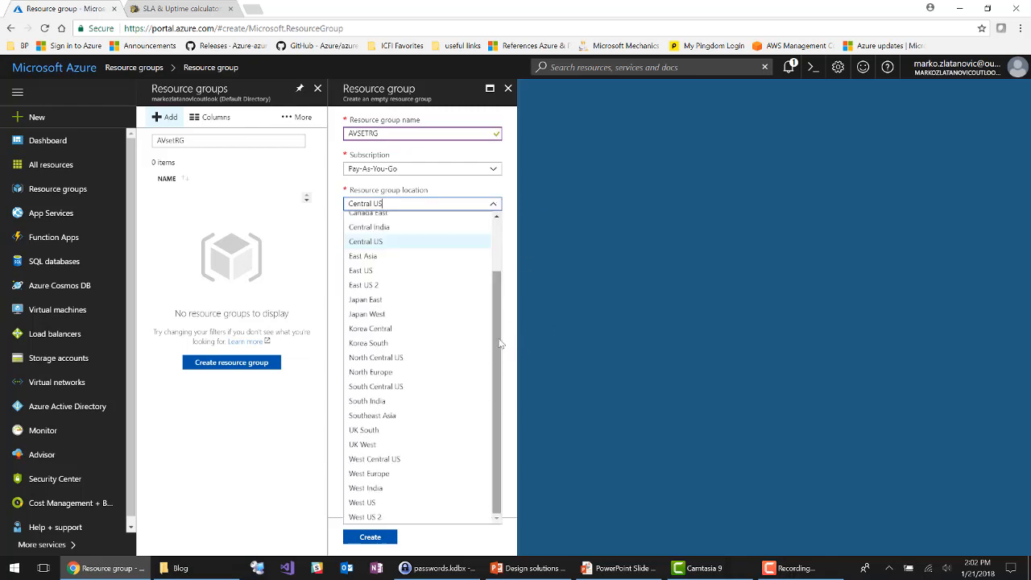
drag(500, 344, 502, 318)
click(427, 246)
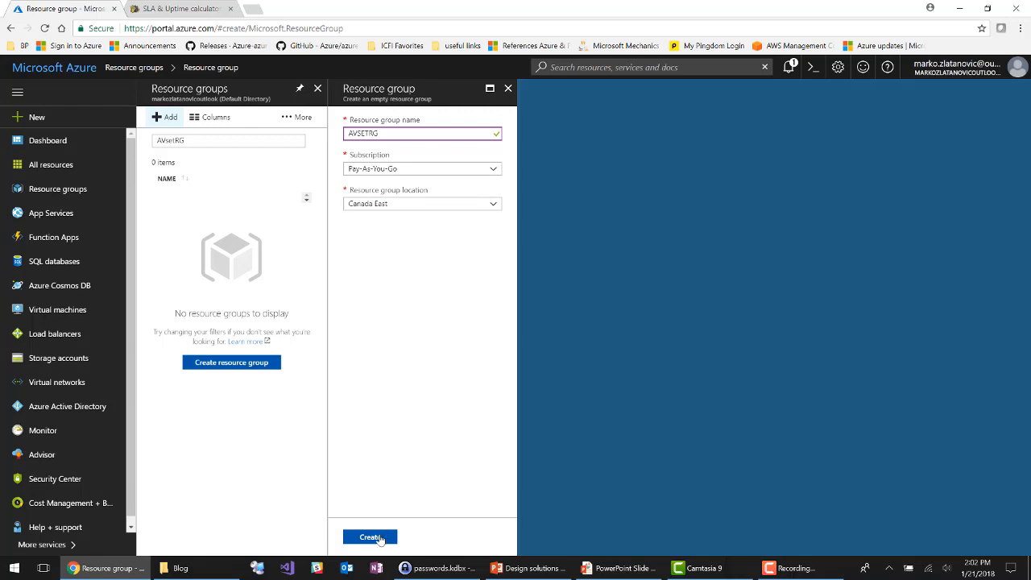
click(376, 537)
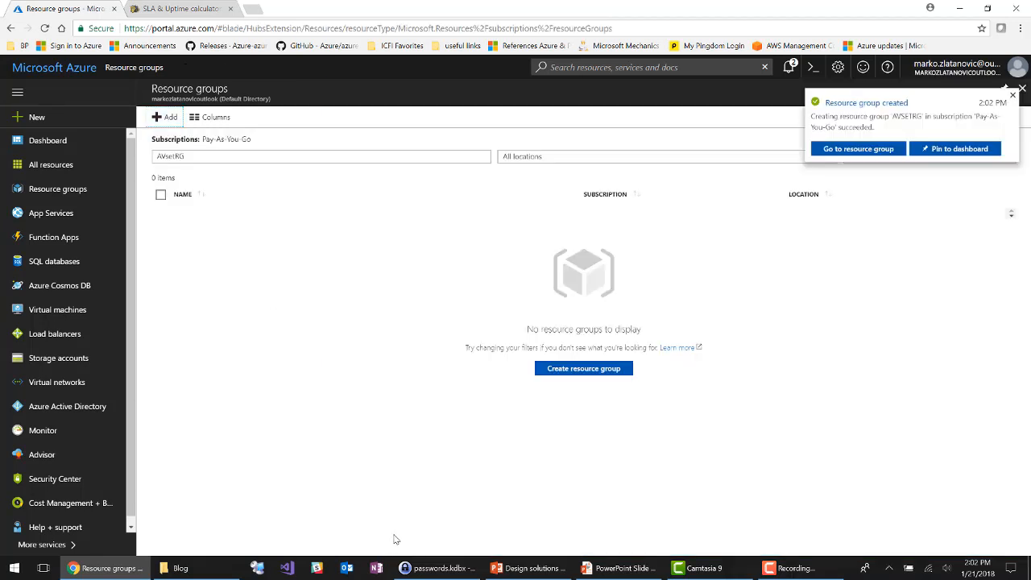
Step: In the new resource group, search the marketplace for a virtual machine image and start creating a Windows Server 2016 Datacenter machine
click(875, 151)
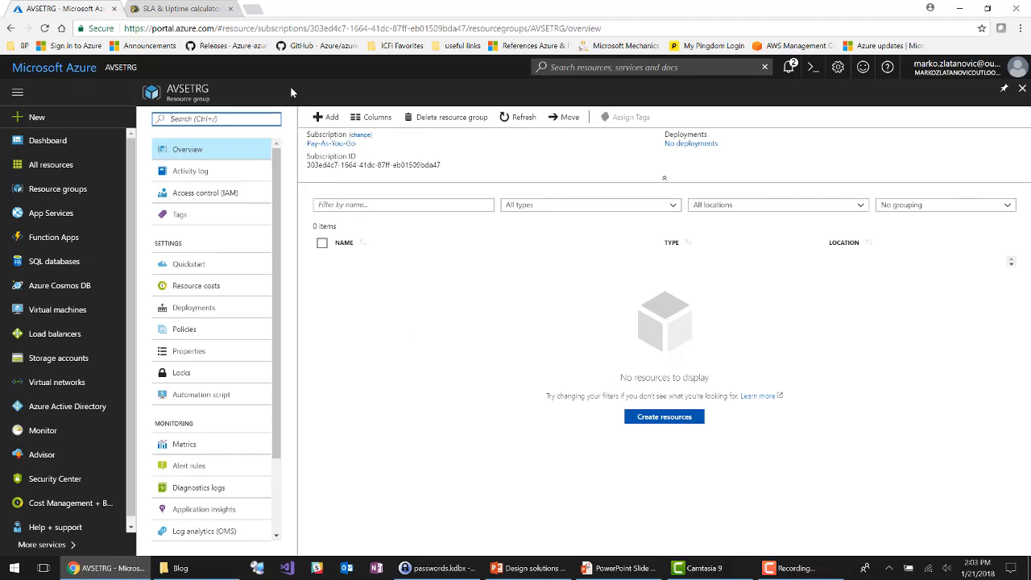
click(325, 119)
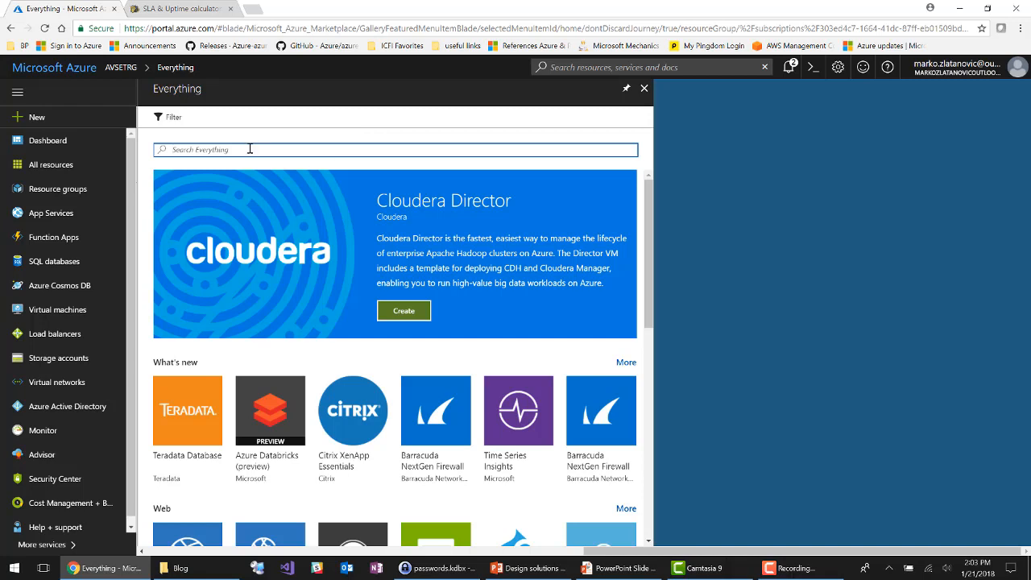
text(virtual)
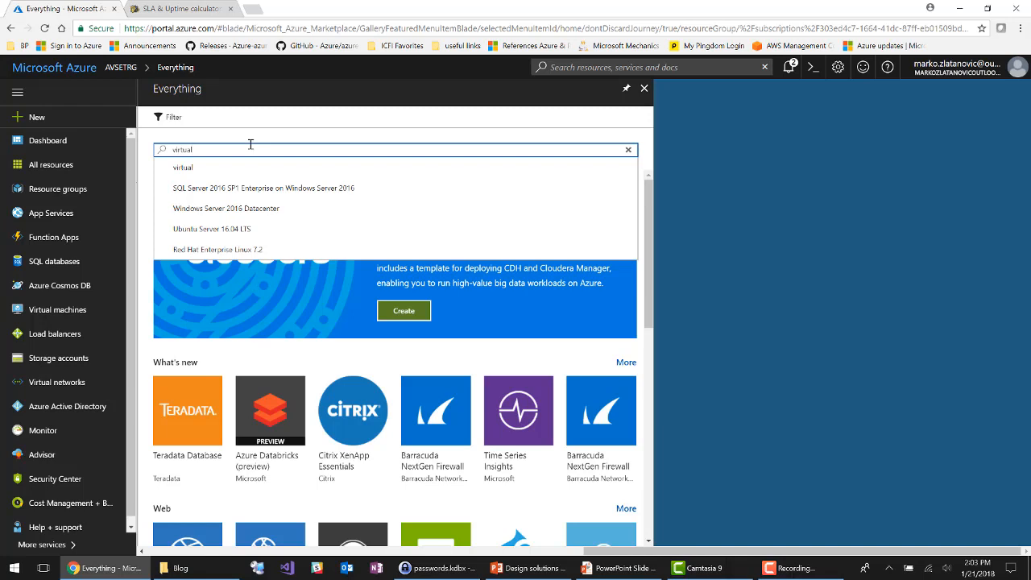
click(242, 209)
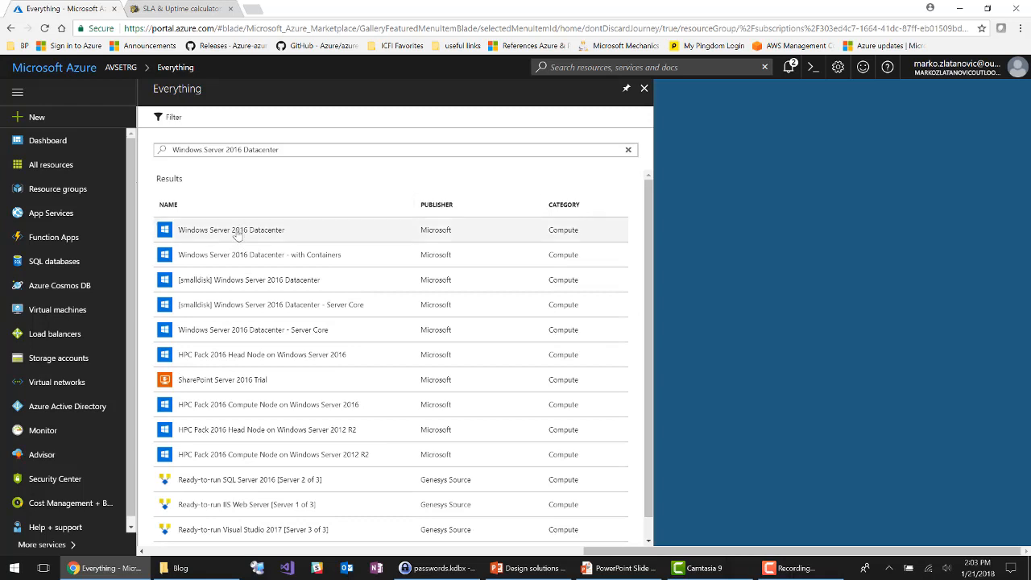
click(237, 232)
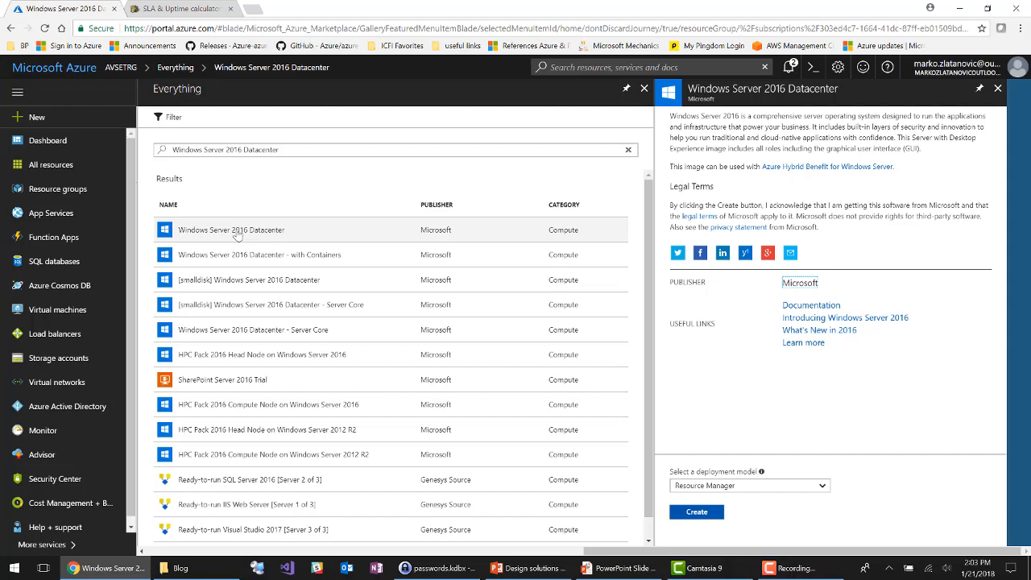
click(698, 515)
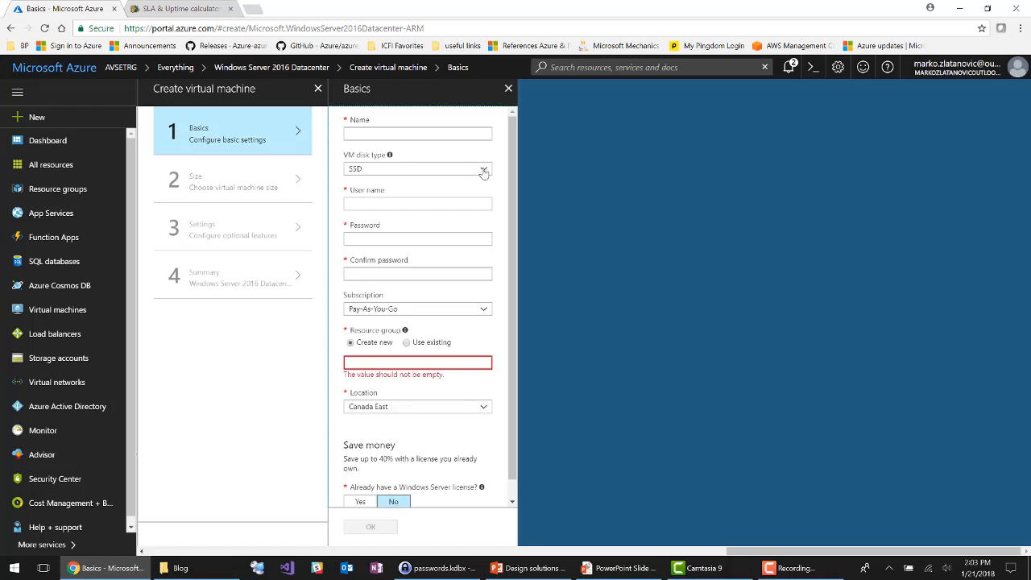
Step: Set the VM disk type to HDD, the machine name to AvsetVM1 and the user name to avsetadmin
click(483, 171)
click(354, 200)
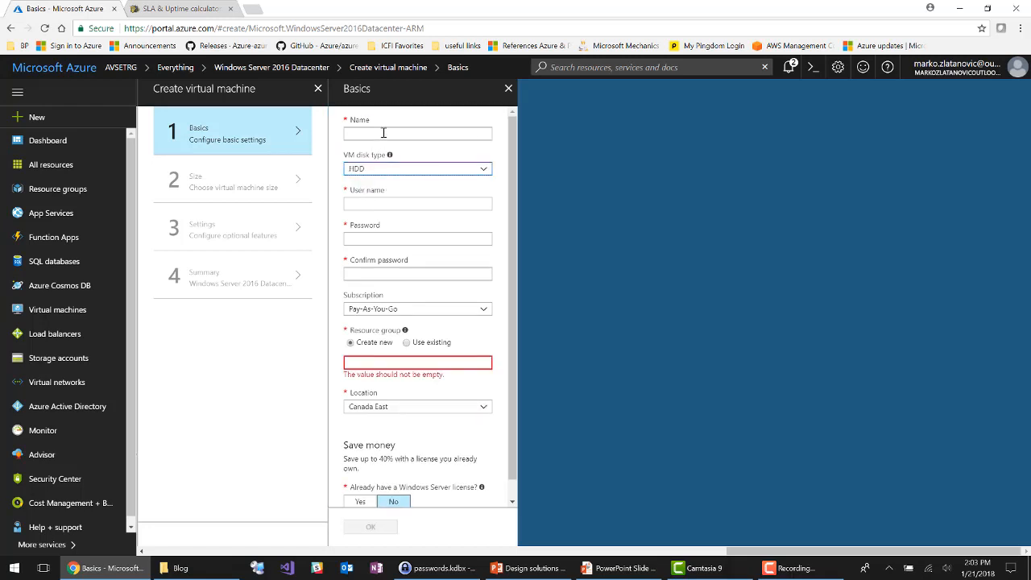
click(384, 133)
text(A)
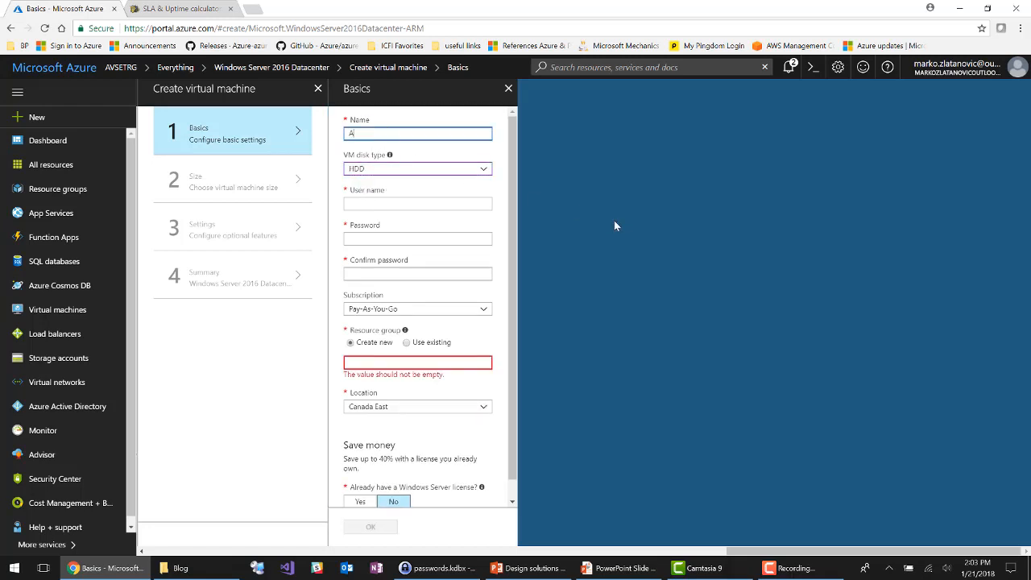
text(vsetVM1)
click(438, 204)
text(avsetadmin)
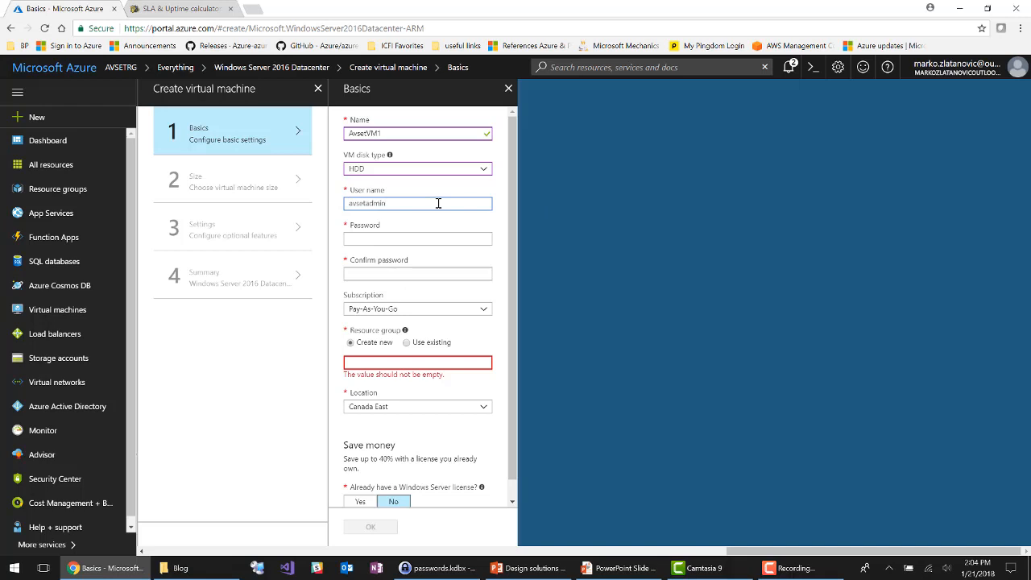
Step: Enter the administrator password for the virtual machine and repeat it in the confirmation field
key(Tab)
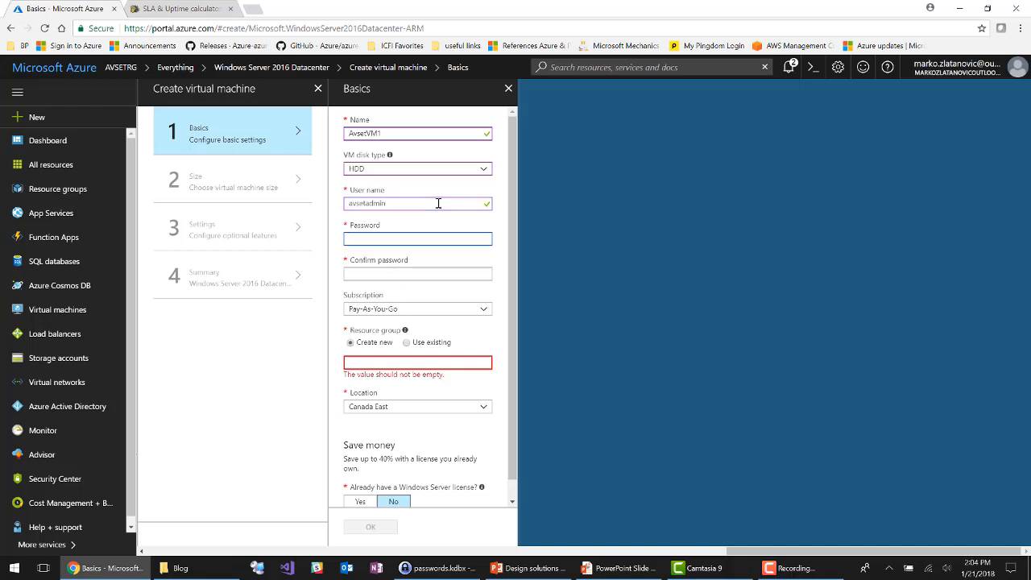
text(•••••••••••••)
key(Tab)
text(•)
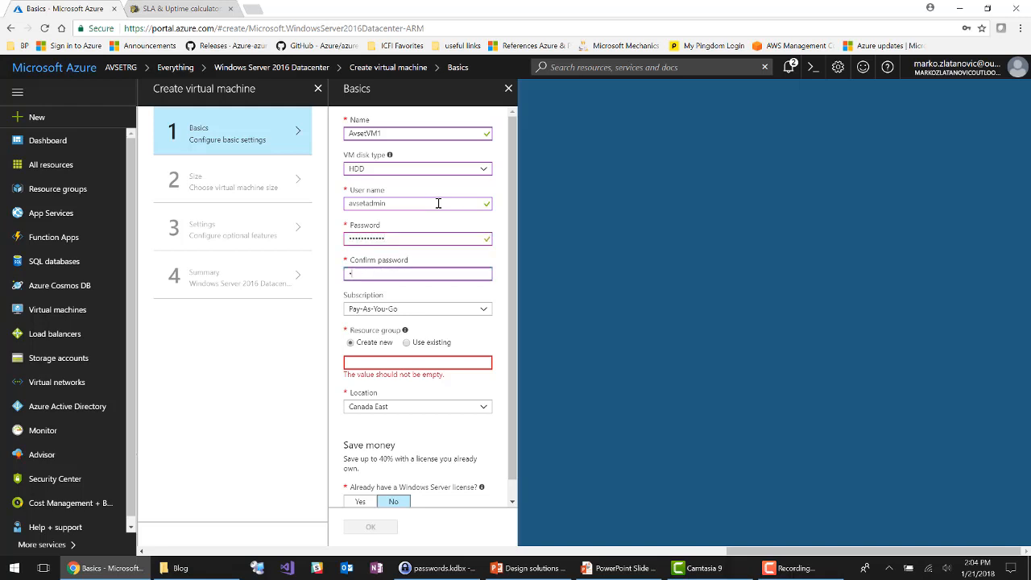
text(••••••••••••)
Step: Assign the virtual machine to the existing AVSETRG resource group, accept the basics and choose the A1 Standard size
click(407, 344)
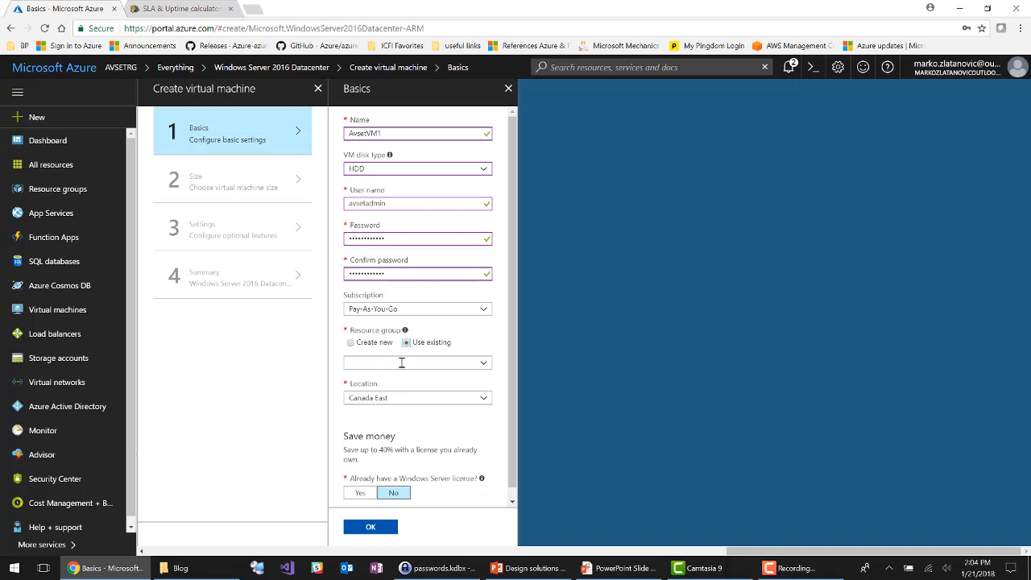
click(401, 361)
click(368, 381)
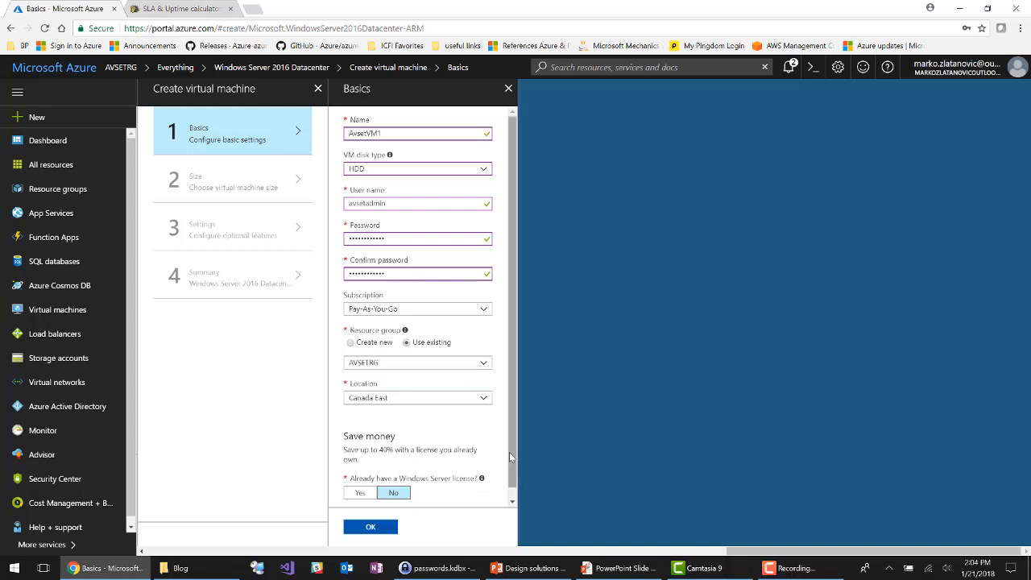
scroll(511, 467, down, 1)
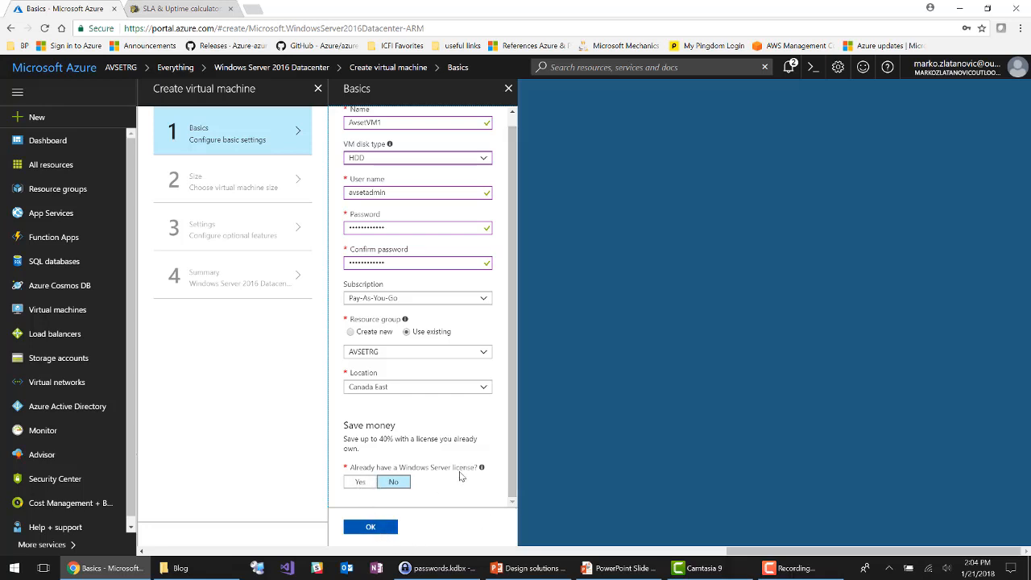
click(373, 527)
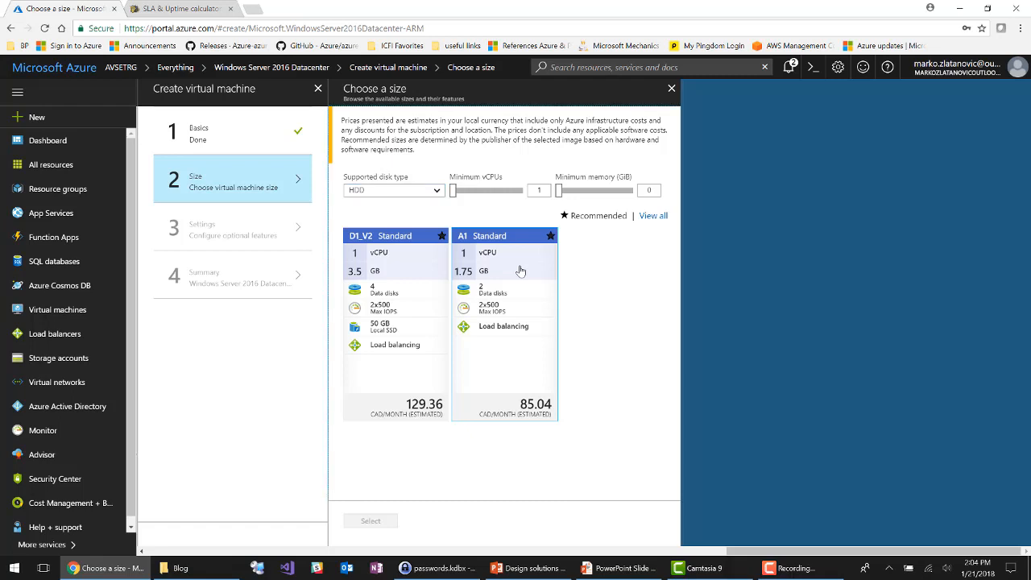
click(521, 271)
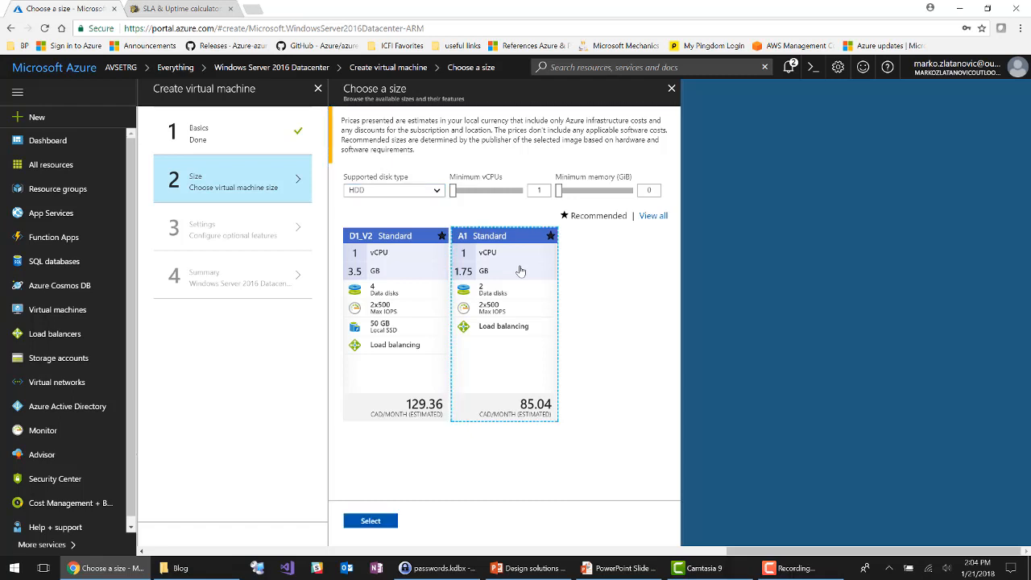
click(380, 526)
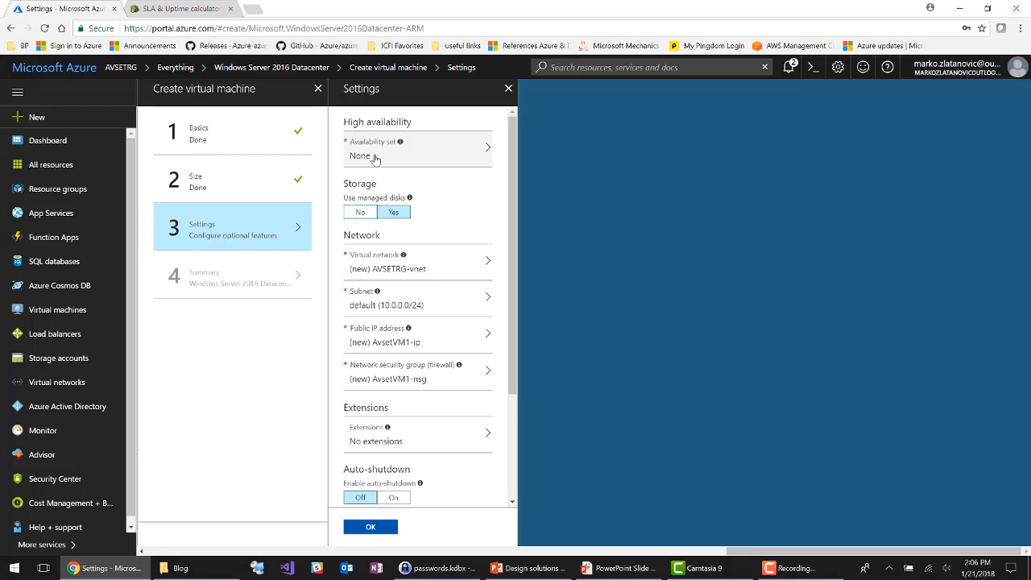
Step: Start a new availability set for the virtual machine and name it AVSETexample
click(374, 158)
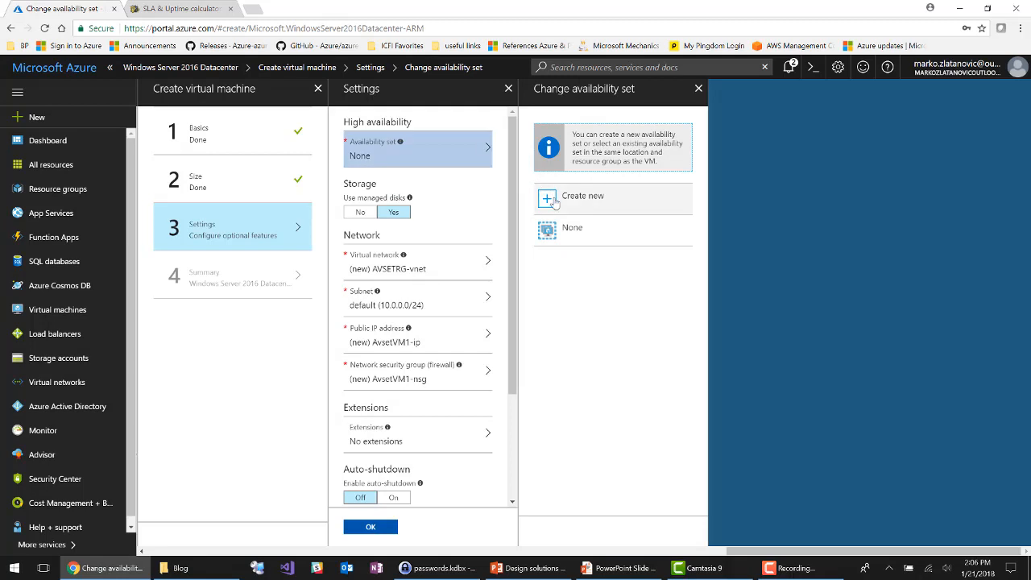
click(554, 199)
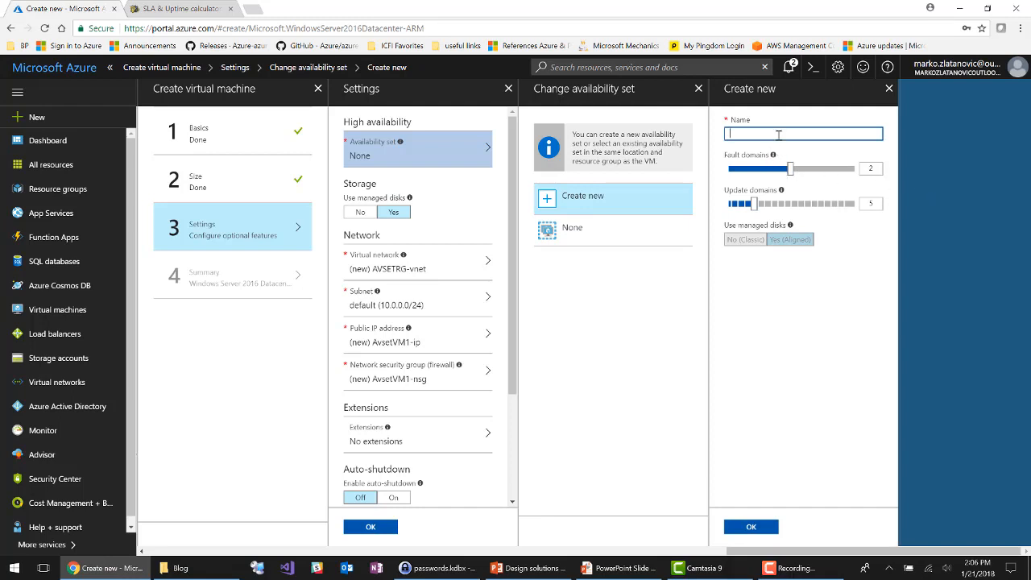
text(AVSETexample)
mouse_move(773, 156)
click(875, 169)
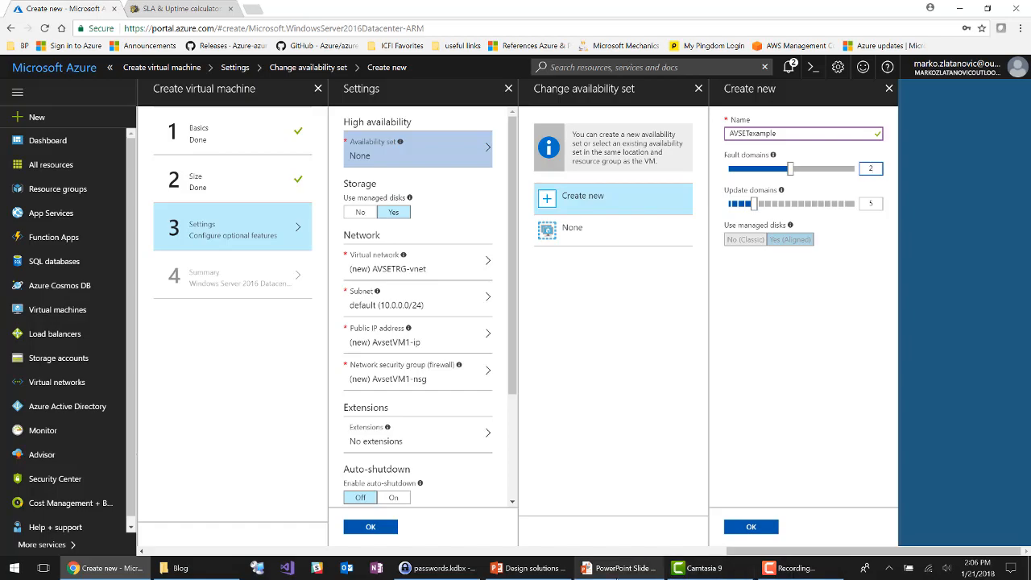
Step: Switch to the PowerPoint slide show, examine the Fault vs. Update Domain slide and return to the Azure portal
click(620, 575)
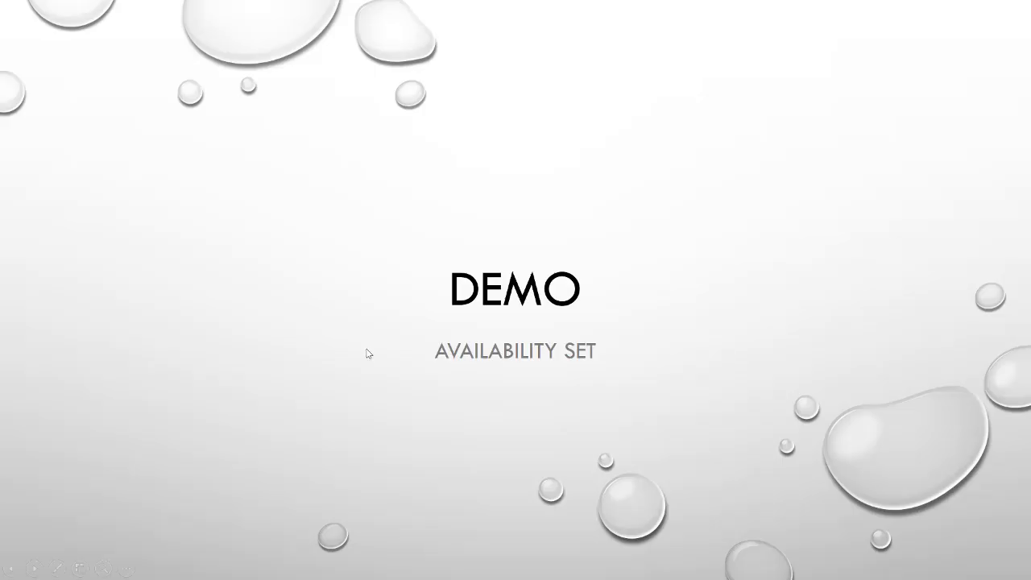
click(356, 296)
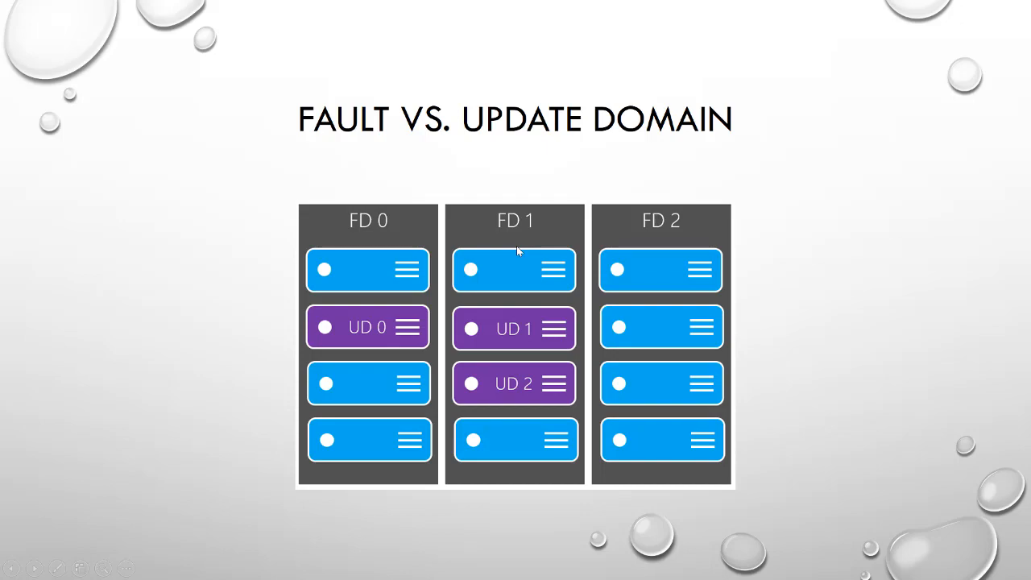
key(Escape)
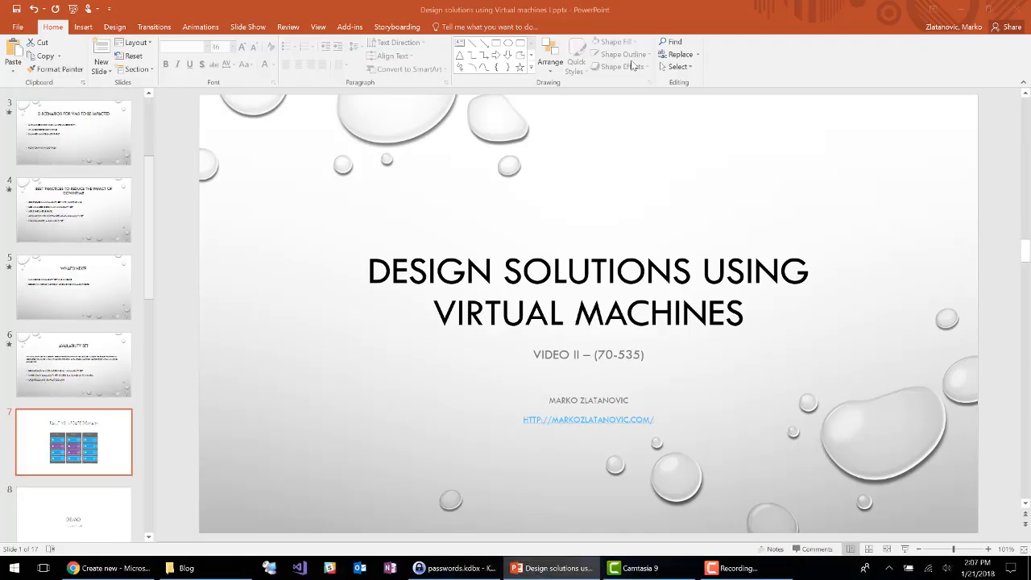
click(960, 12)
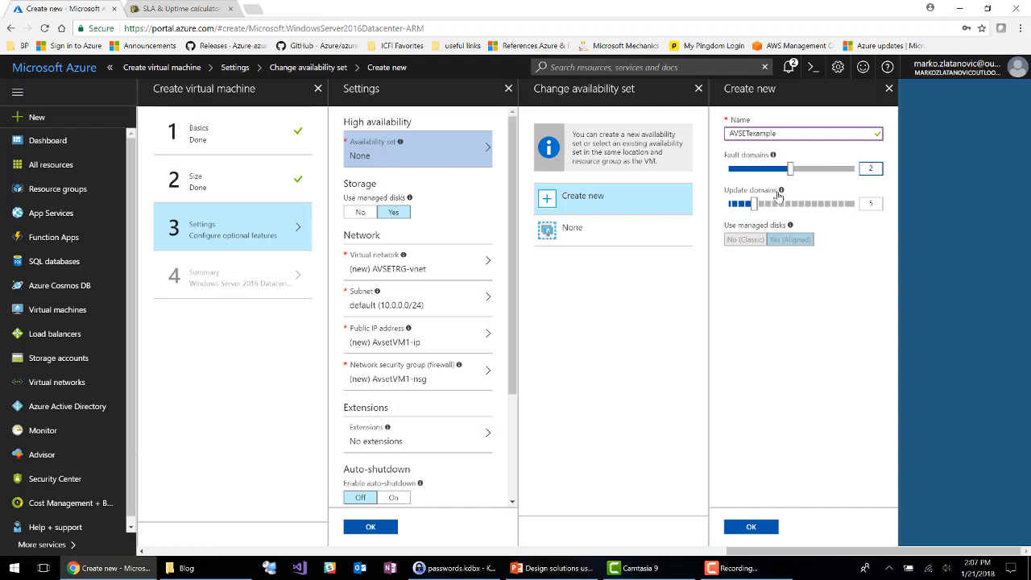
Step: Accept the new availability set with 2 fault domains and 5 update domains
mouse_move(782, 193)
click(751, 529)
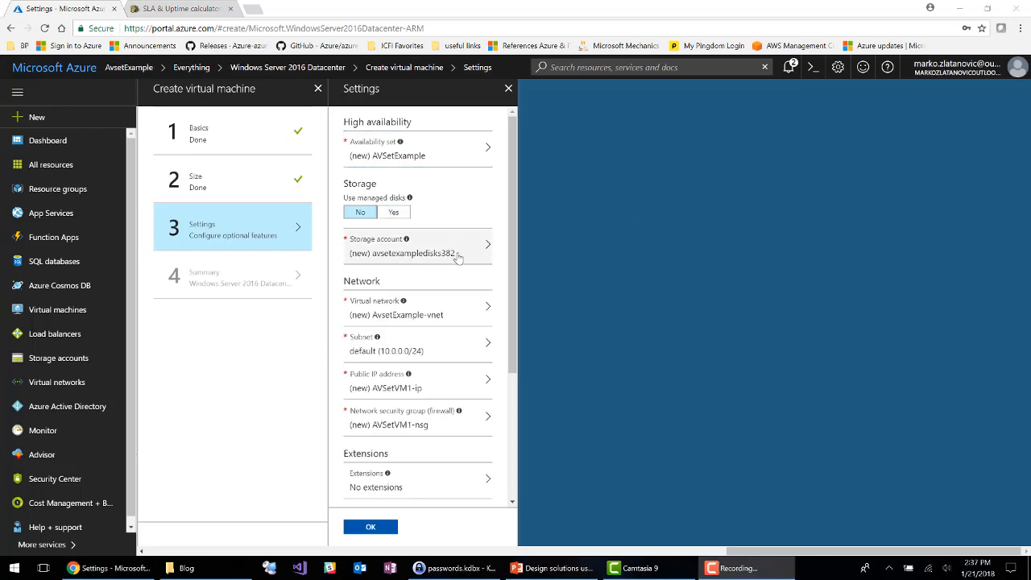
Step: Create a new storage account named avsetexamplestorage for the virtual machine's disks
click(457, 254)
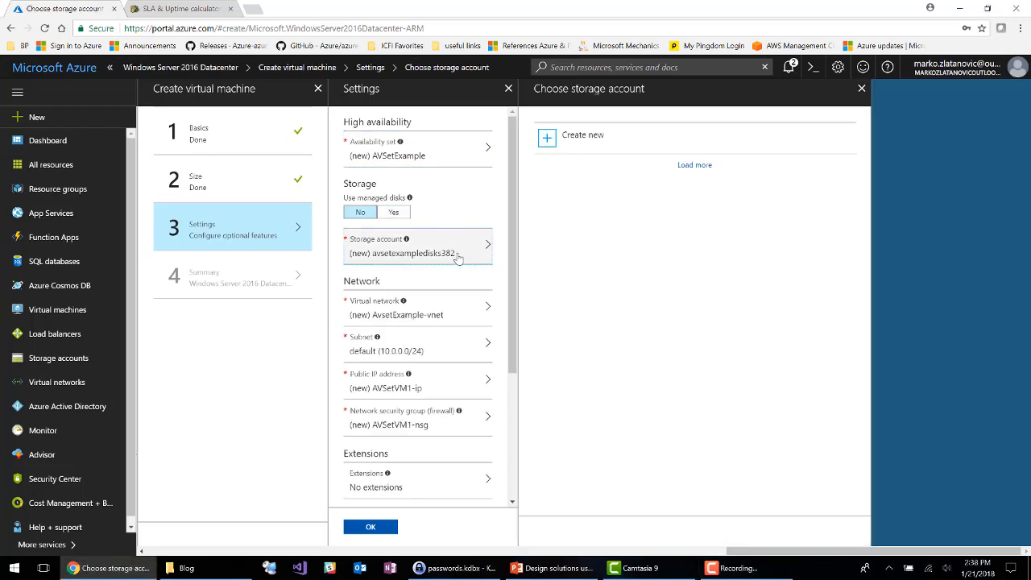
click(640, 184)
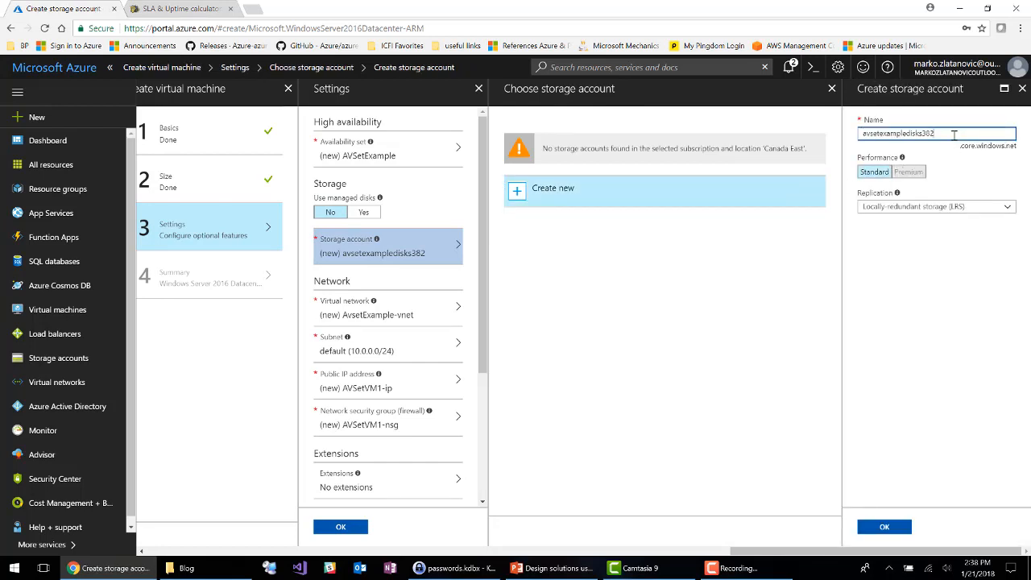
key(BackSpace)
key(BackSpace)
key(BackSpace)
key(BackSpace)
key(BackSpace)
key(BackSpace)
key(BackSpace)
key(BackSpace)
key(BackSpace)
key(BackSpace)
key(BackSpace)
key(BackSpace)
key(BackSpace)
key(BackSpace)
key(BackSpace)
text(texamplestorage)
click(907, 532)
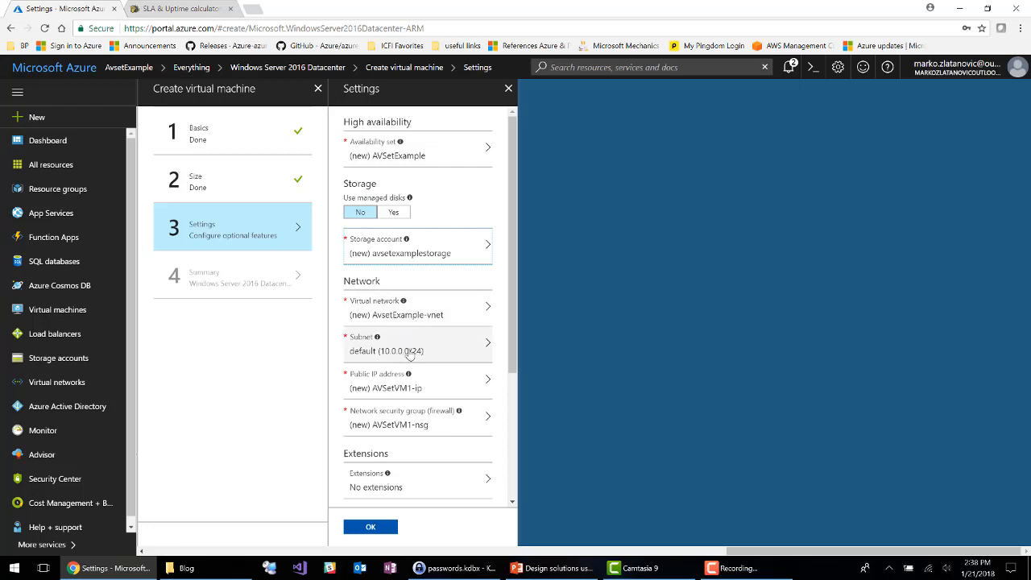
Step: Set the virtual machine's public IP address to None and disable boot diagnostics
click(415, 383)
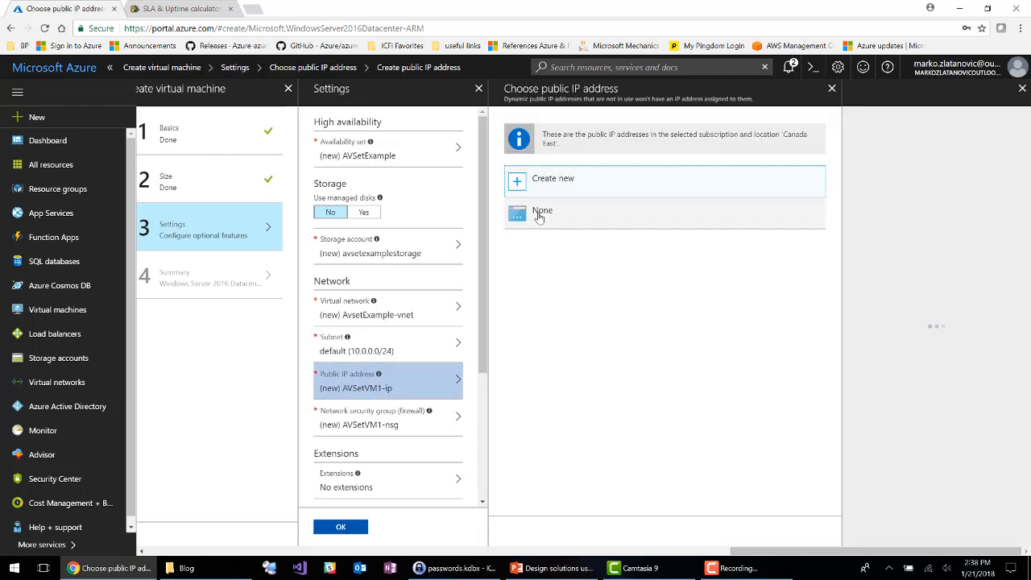
click(540, 214)
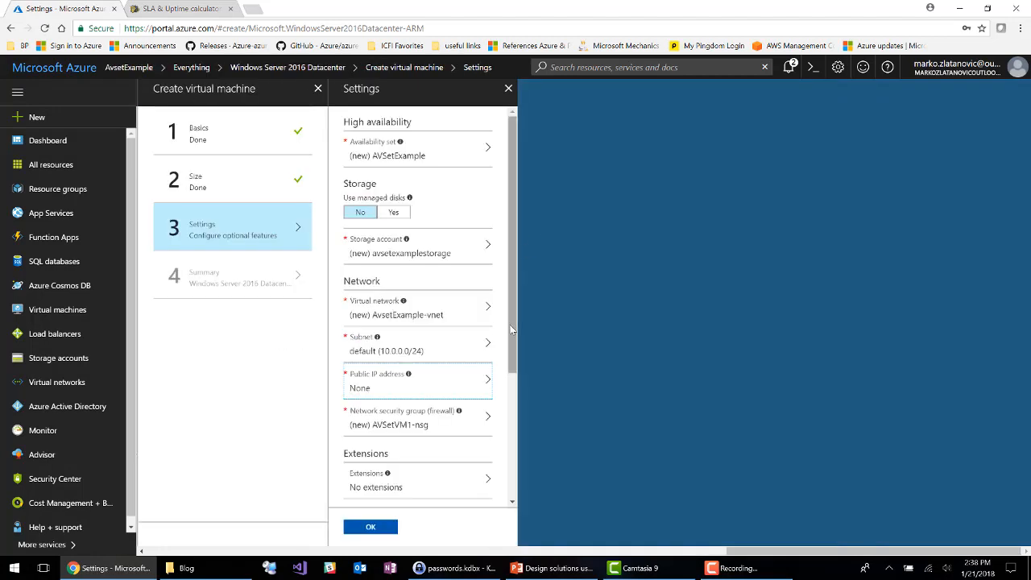
drag(513, 330, 519, 449)
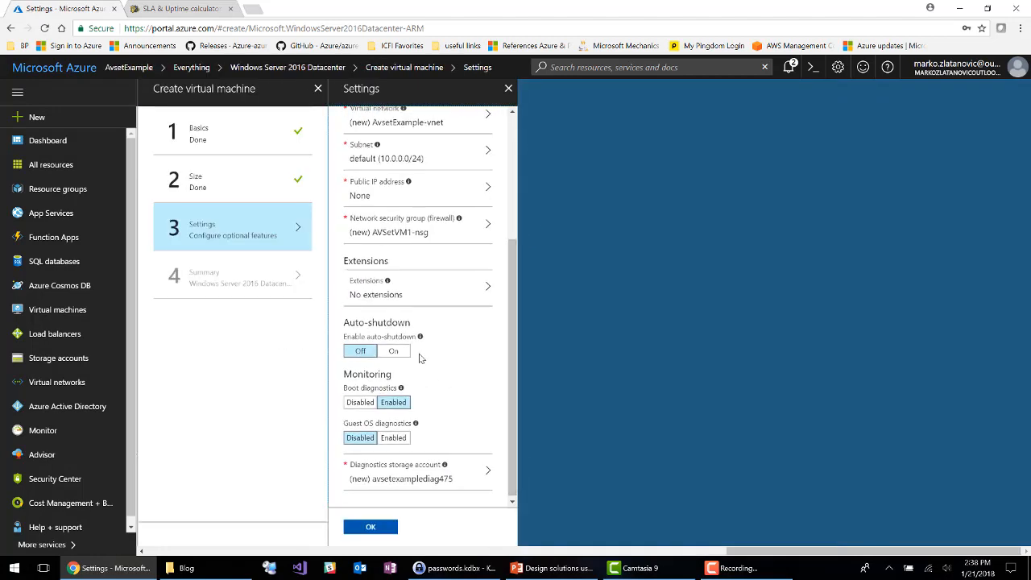
click(365, 407)
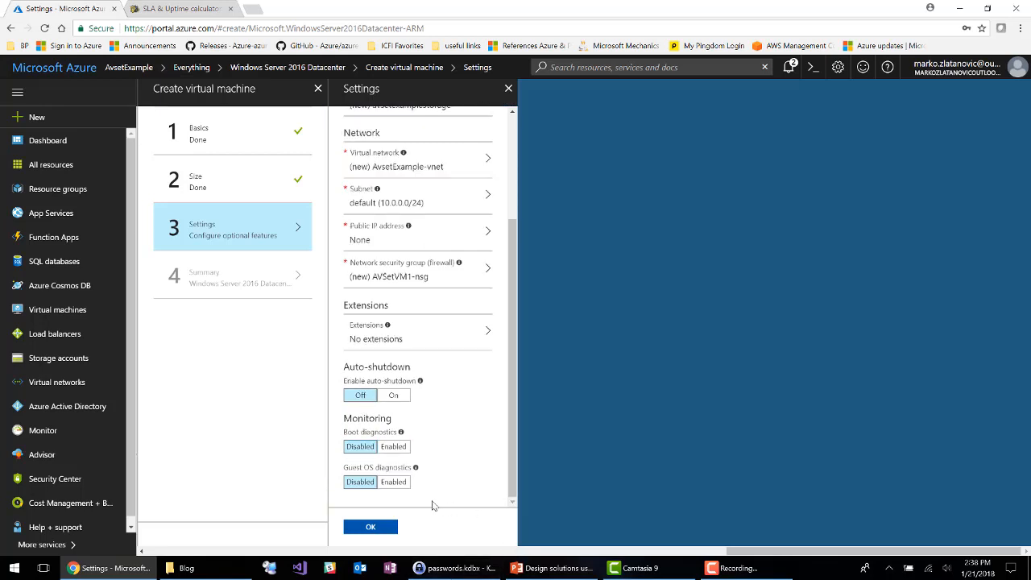
Step: Accept the optional settings and start the virtual machine's deployment from the validated summary
click(373, 527)
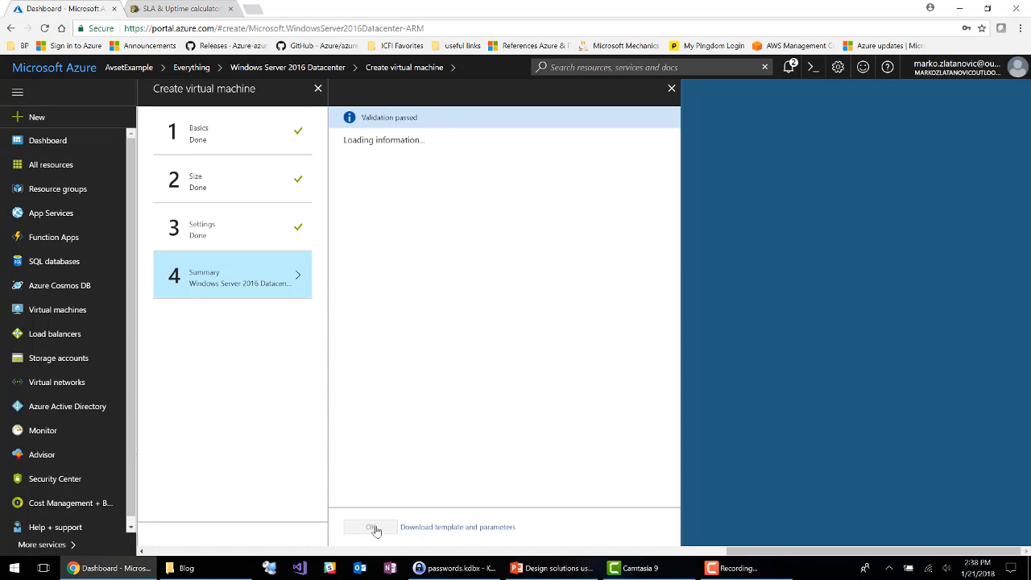
click(372, 528)
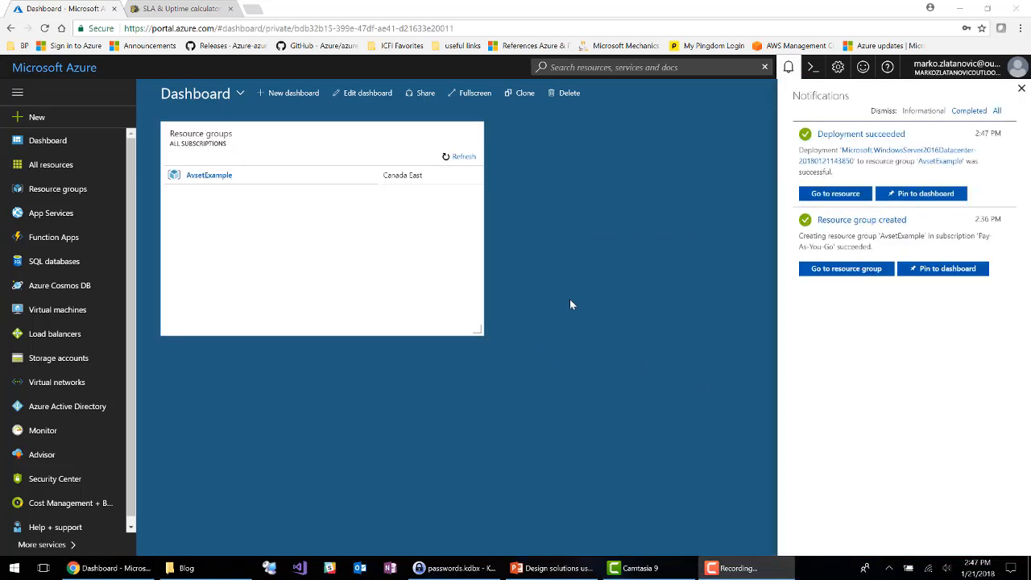
Step: Open the AvsetExample resource group and examine the AVSetExample availability set's fault and update domains, then return to the group
click(229, 183)
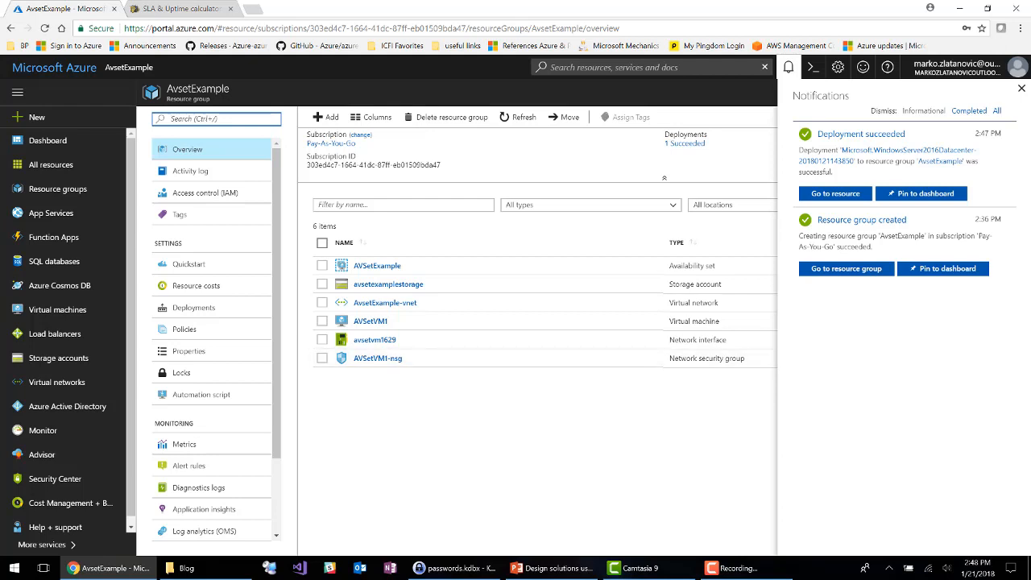
click(1022, 91)
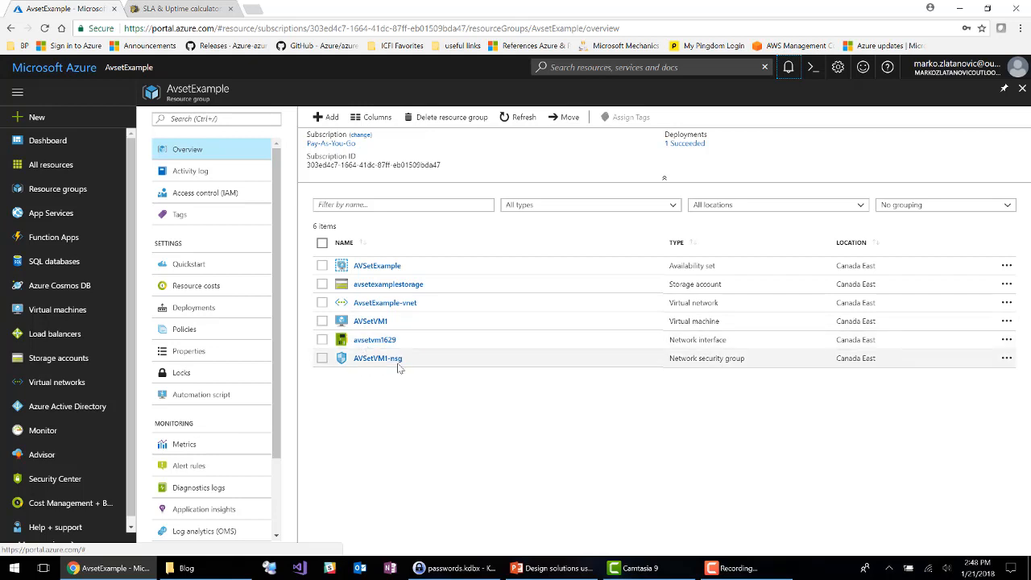
click(375, 266)
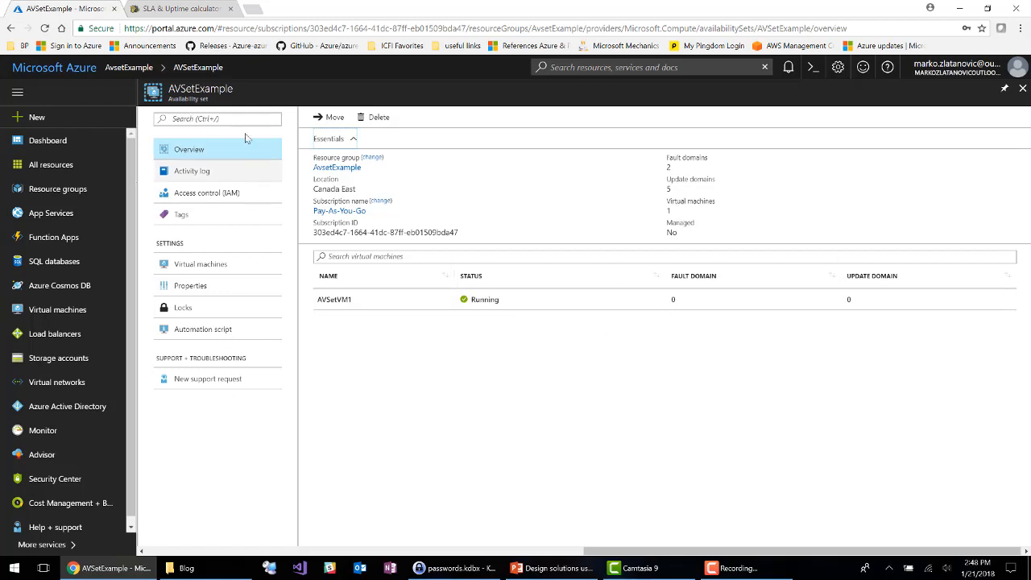
click(1022, 89)
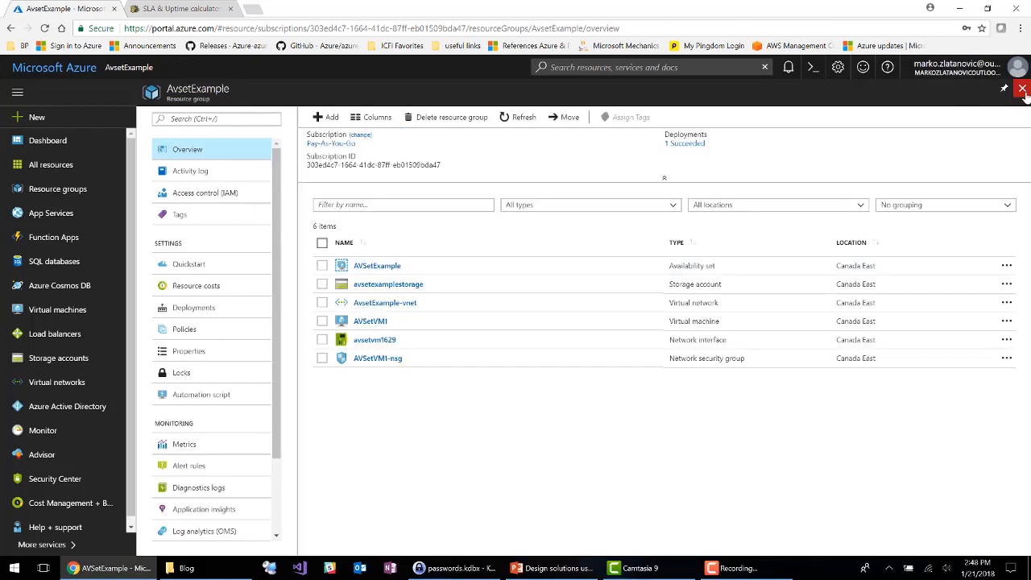
Step: Start creating another Windows Server 2016 Datacenter virtual machine from the AvsetExample resource group
click(325, 118)
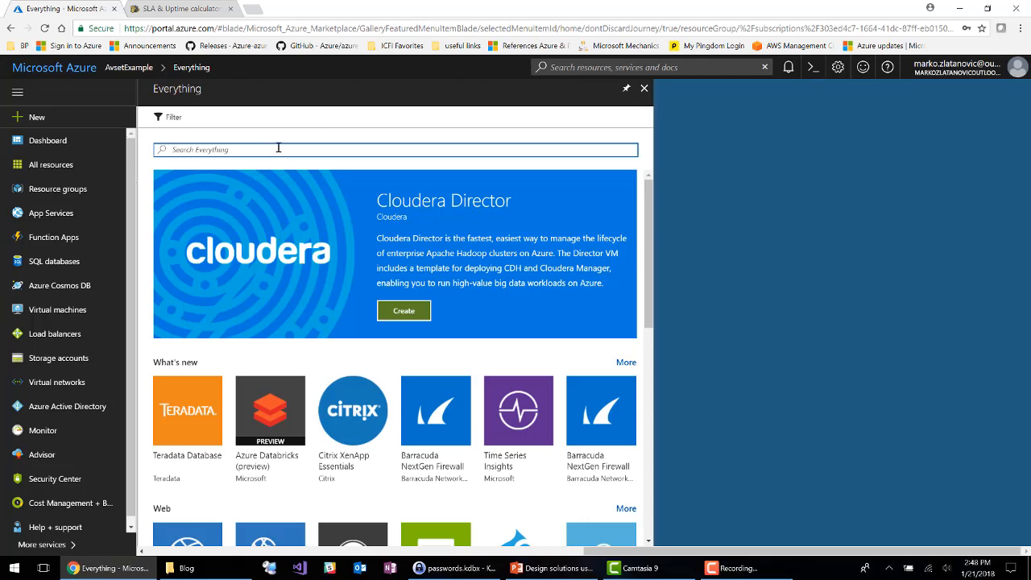
text(virtual)
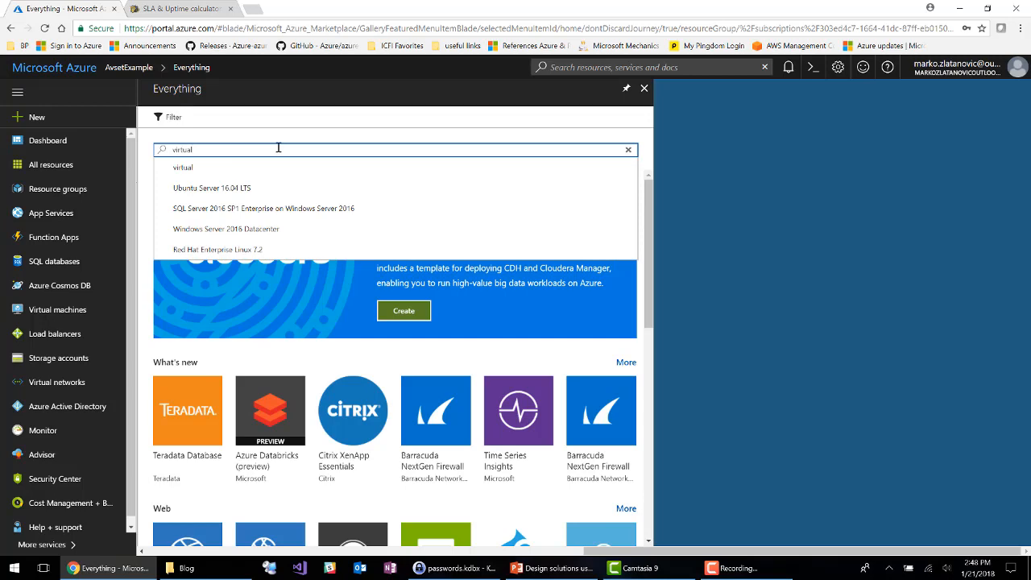
click(250, 229)
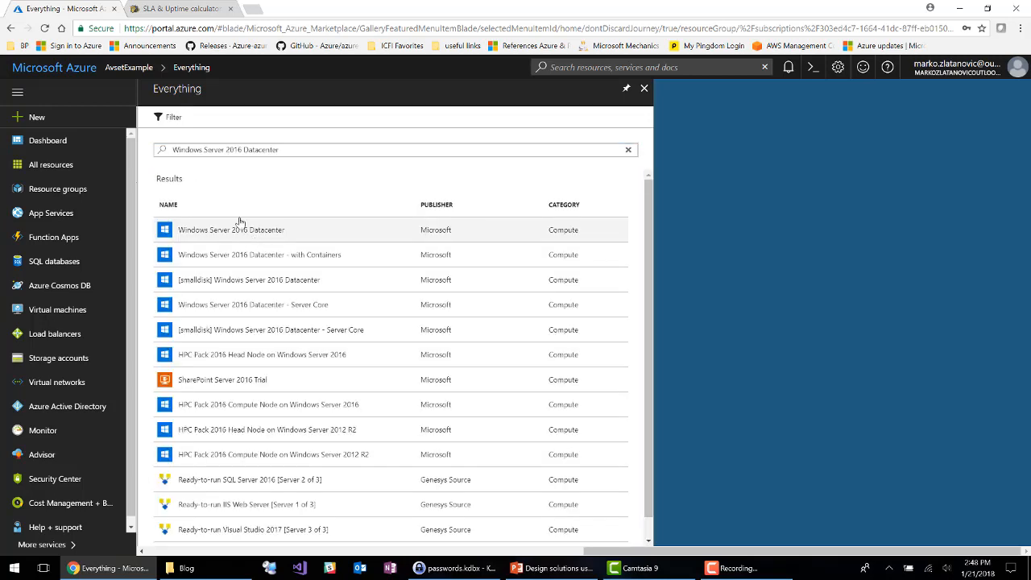
click(242, 232)
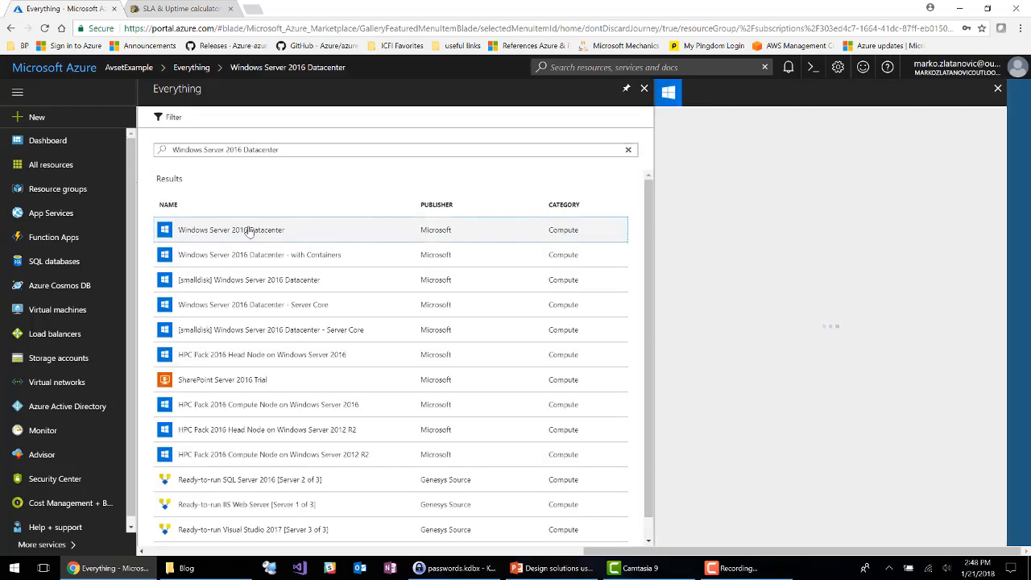
click(714, 519)
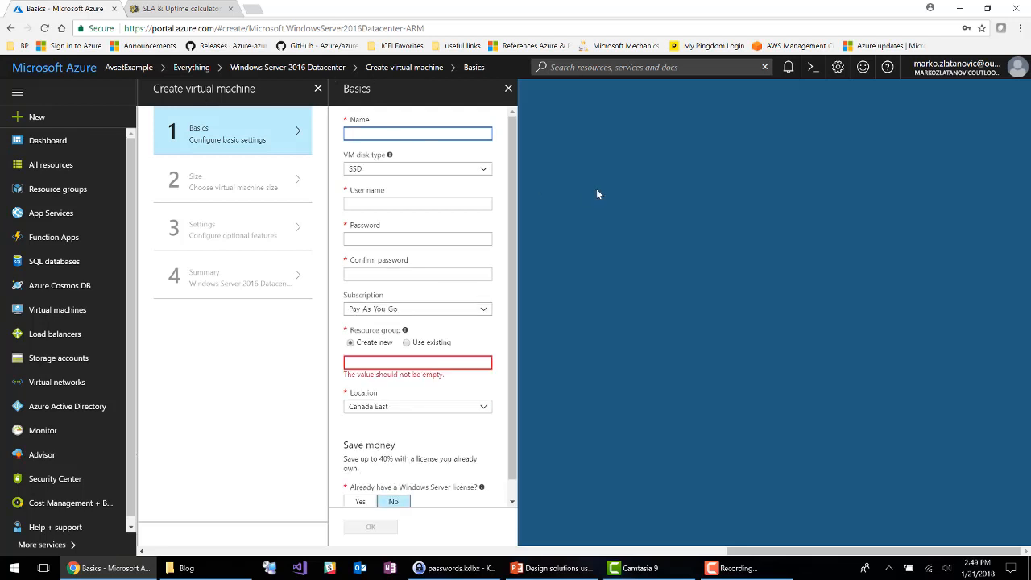
Step: Name the new virtual machine AVSETVM1 and keep SSD as its disk type
text(AV)
text(set)
text(SET)
text(VM1)
key(Tab)
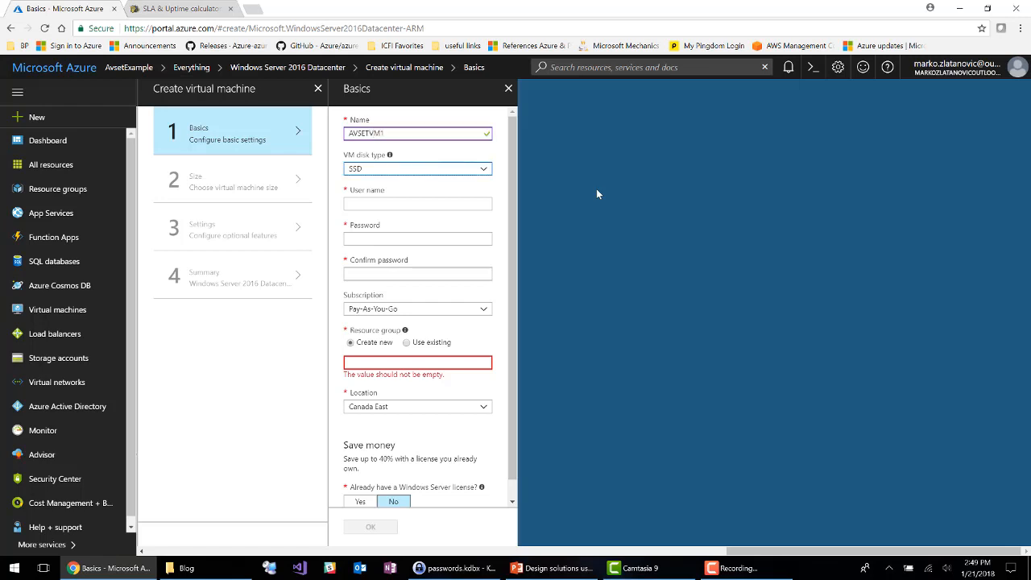
key(space)
key(Tab)
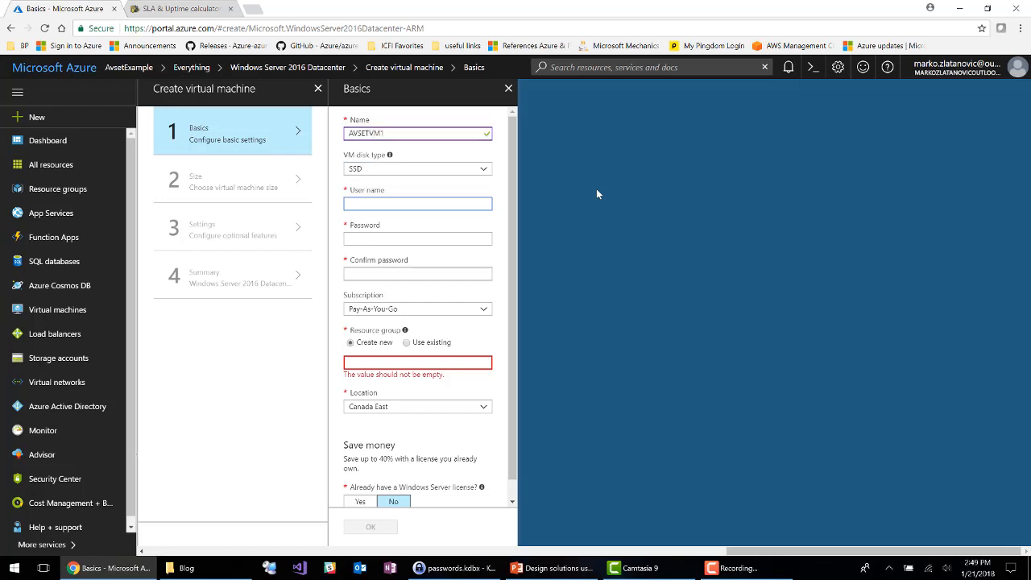
Step: Set the virtual machine's user name to avsetadmin, and enter and confirm the account password
text(avsetadmin)
key(Tab)
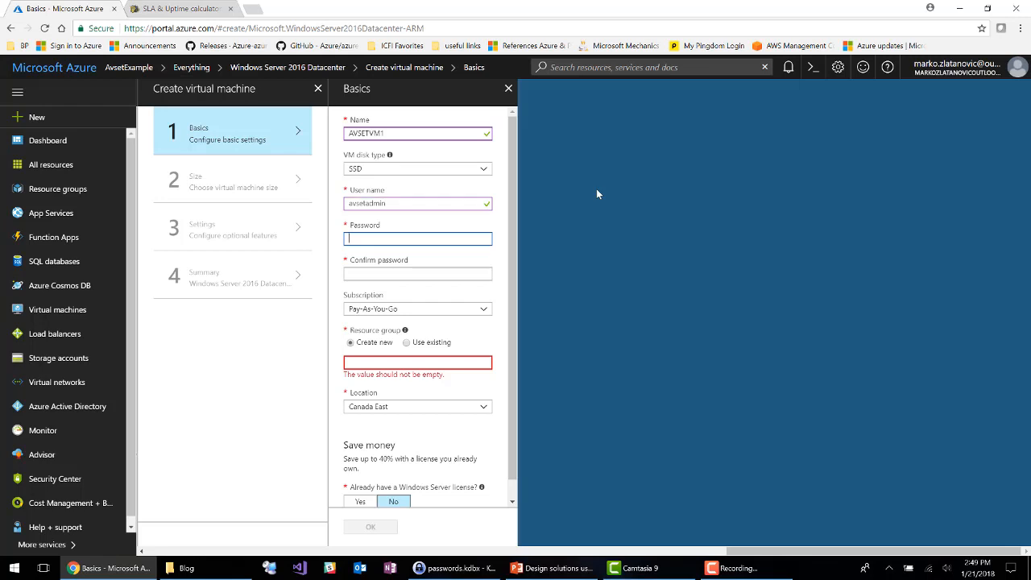
text(••••••••••)
key(Tab)
text(••••)
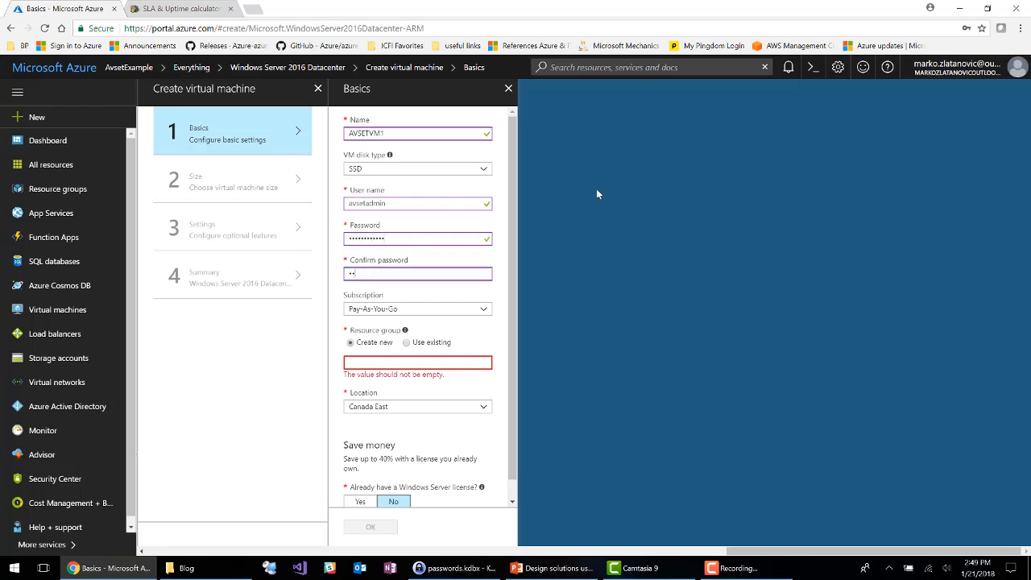
text(••••••••)
Step: Assign the virtual machine to the existing AvsetExample resource group
click(407, 343)
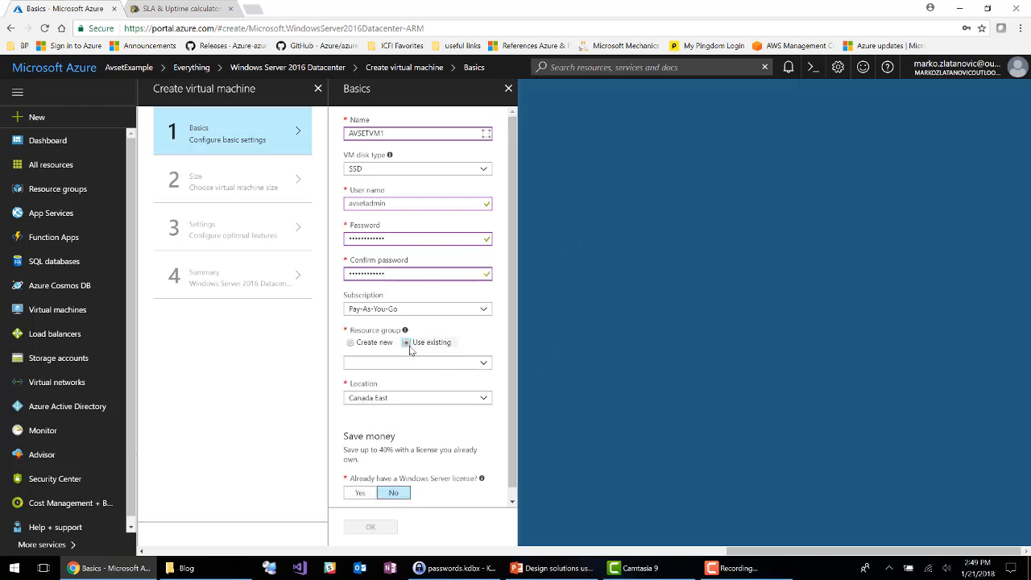
click(410, 362)
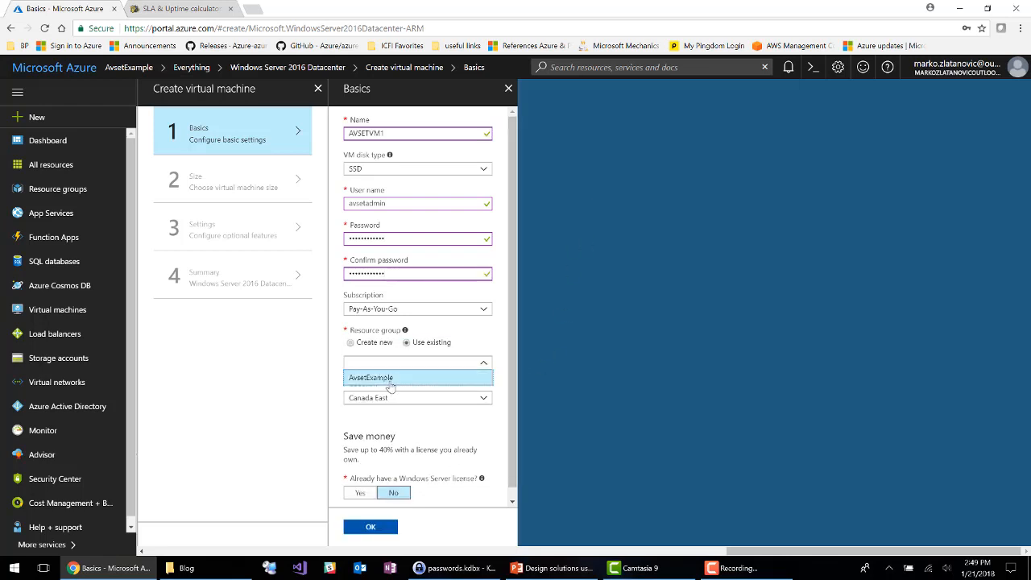
click(391, 379)
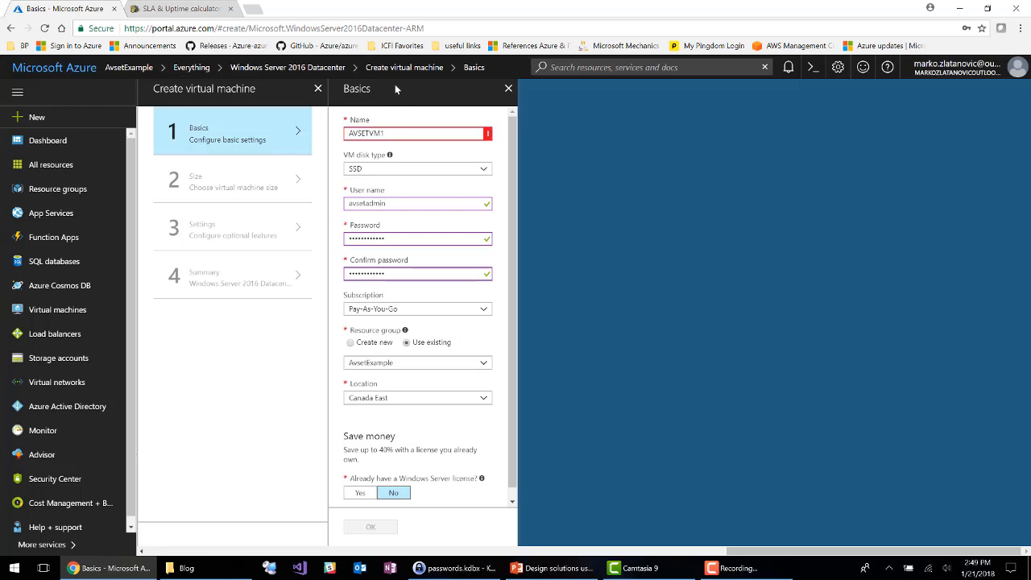
Step: Rename the virtual machine as AVSETVM2 and accept the basic settings
click(402, 134)
key(BackSpace)
text(2)
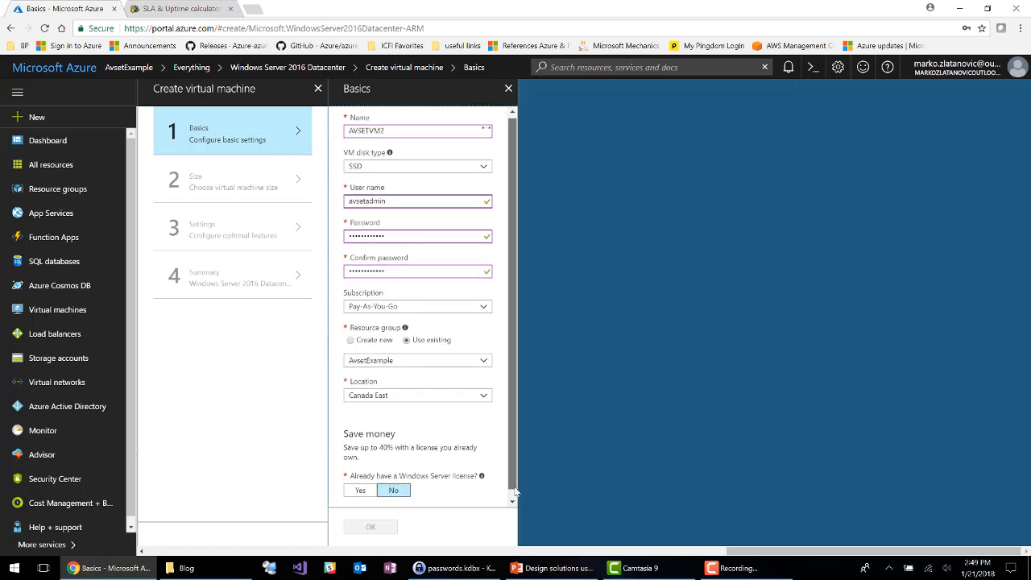
scroll(378, 494, down, 1)
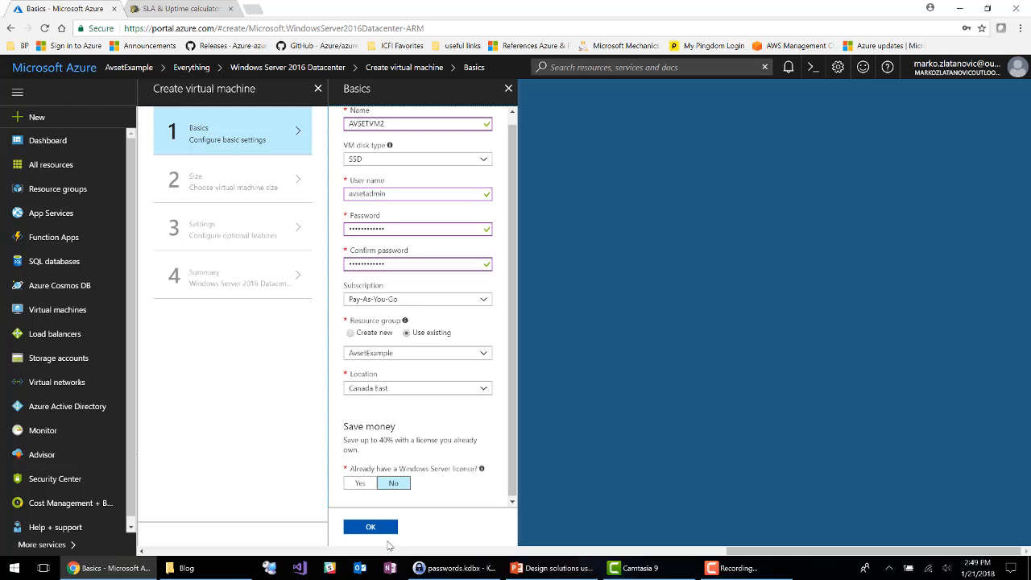
click(381, 530)
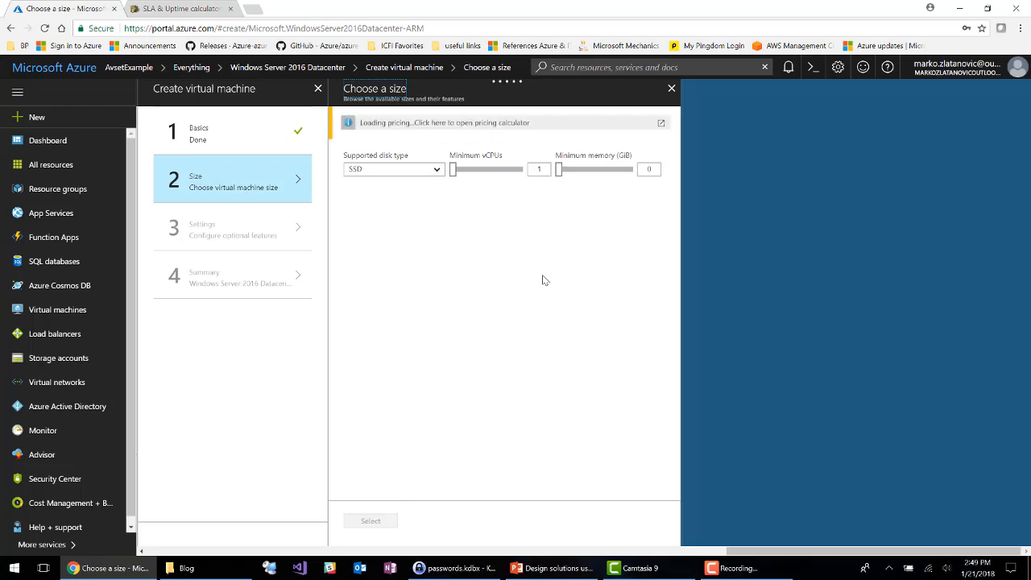
Step: Filter the full list of virtual machine sizes by HDD disk type and choose A1 Standard
click(438, 171)
click(381, 194)
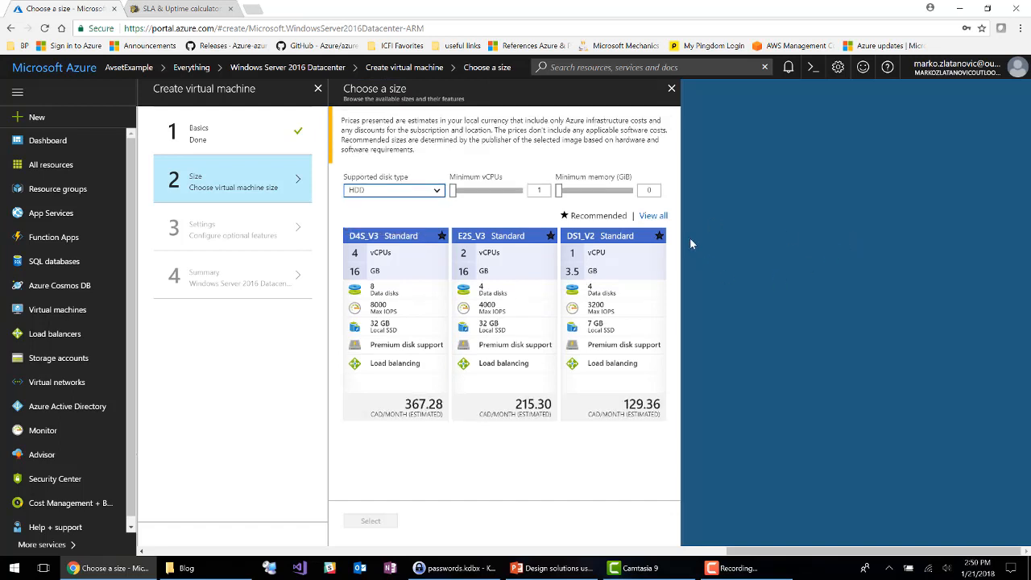
click(654, 215)
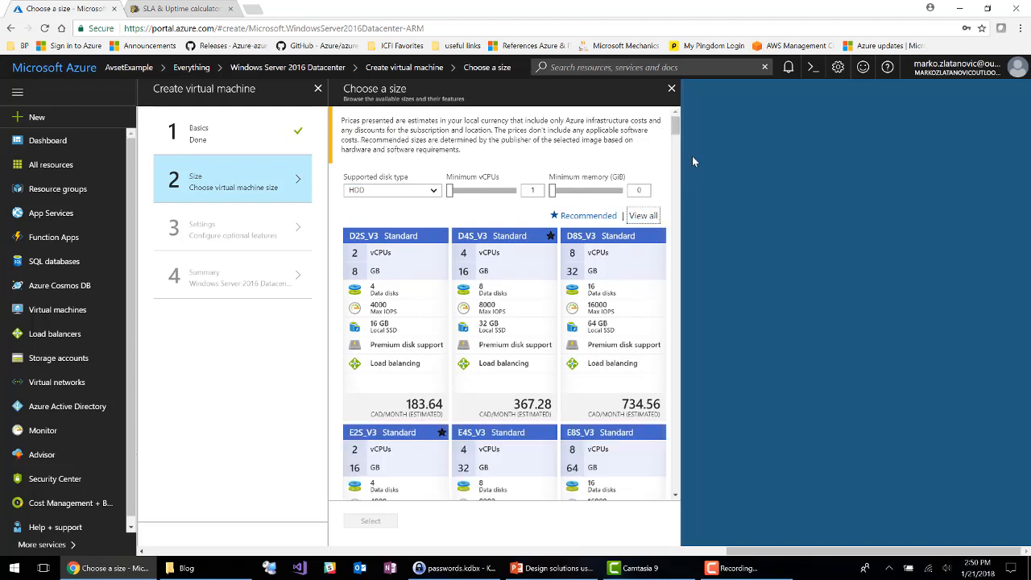
drag(681, 127, 695, 323)
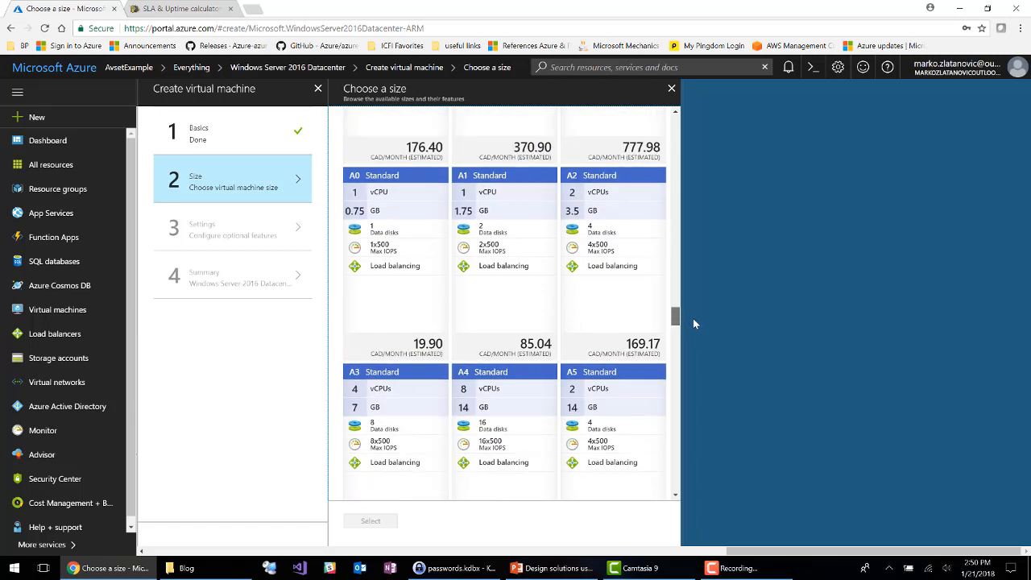
click(492, 295)
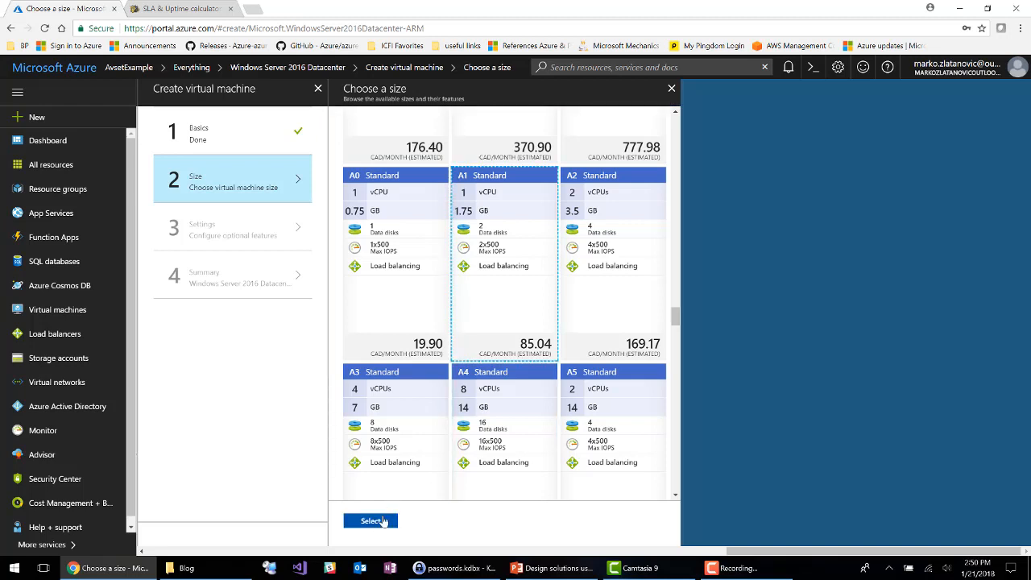
click(378, 524)
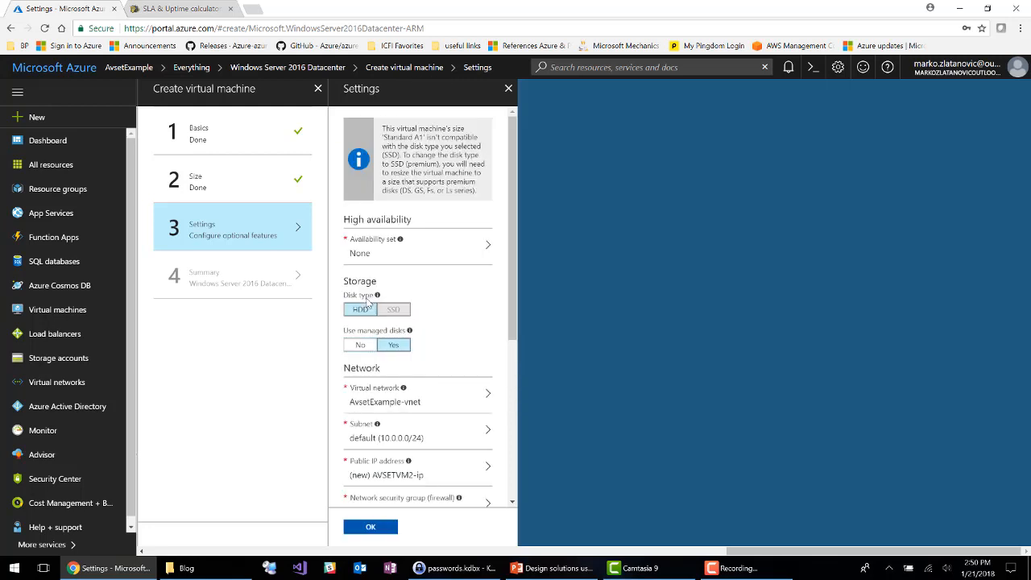
Step: Turn off managed disks and place the virtual machine in the existing AVSetExample availability set
click(353, 344)
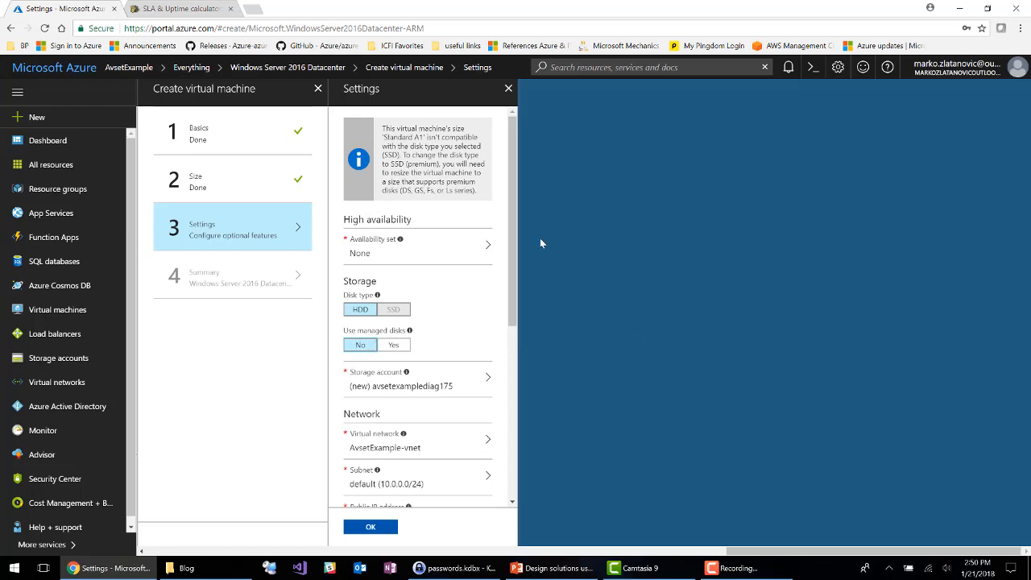
click(473, 254)
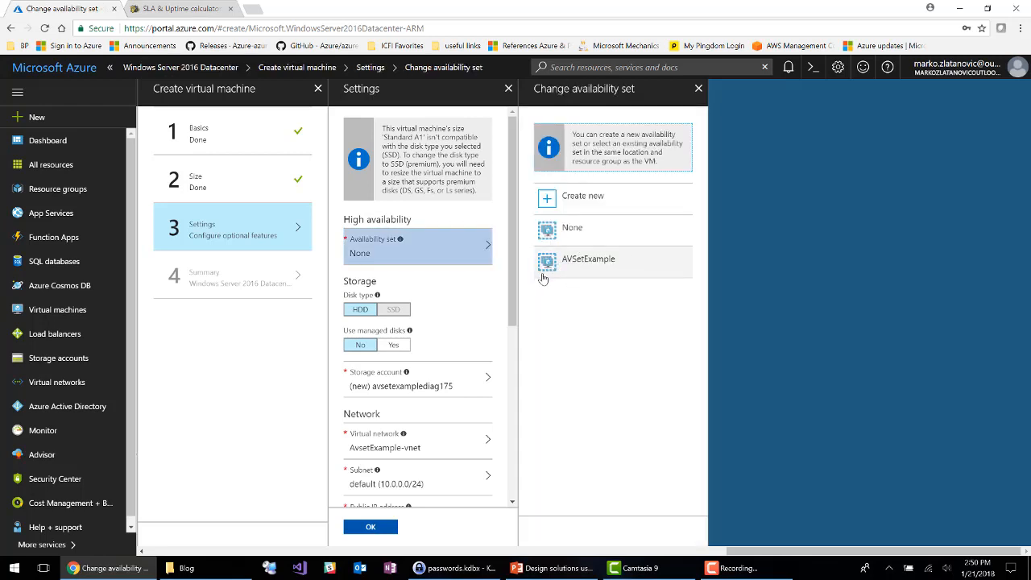
click(602, 269)
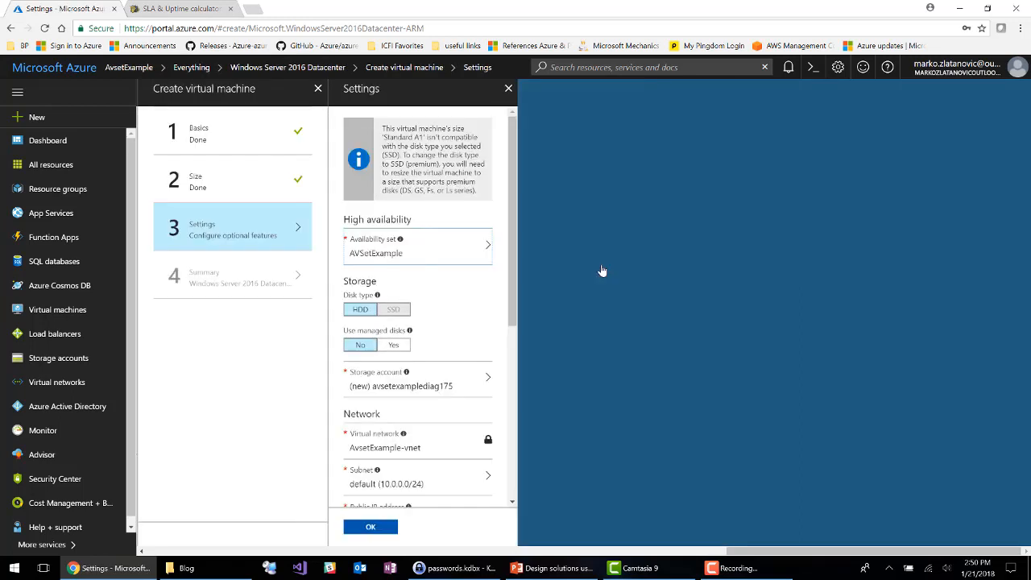
Step: Use the existing avsetexamplestorage account for the virtual machine's disks
click(460, 393)
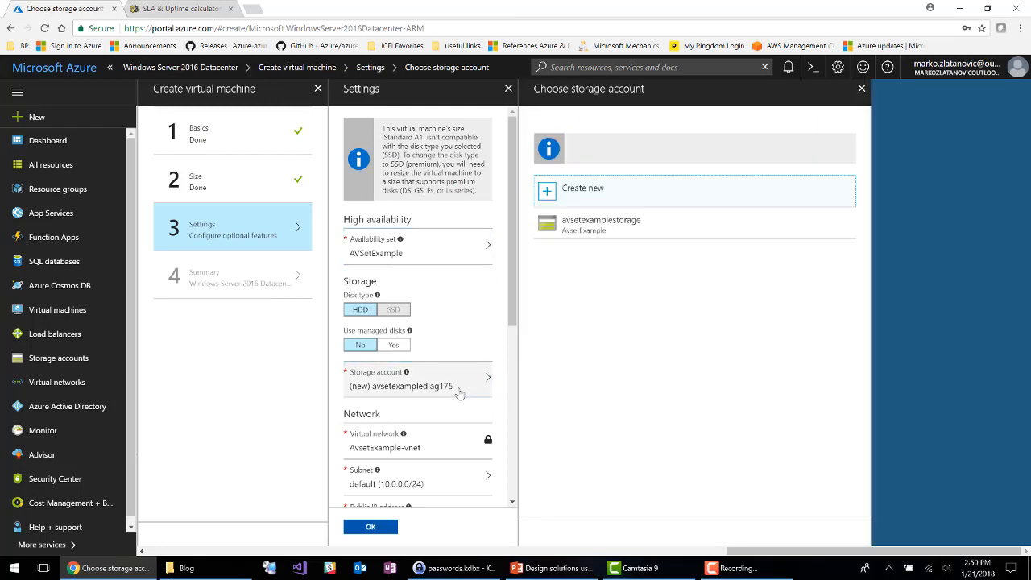
click(568, 228)
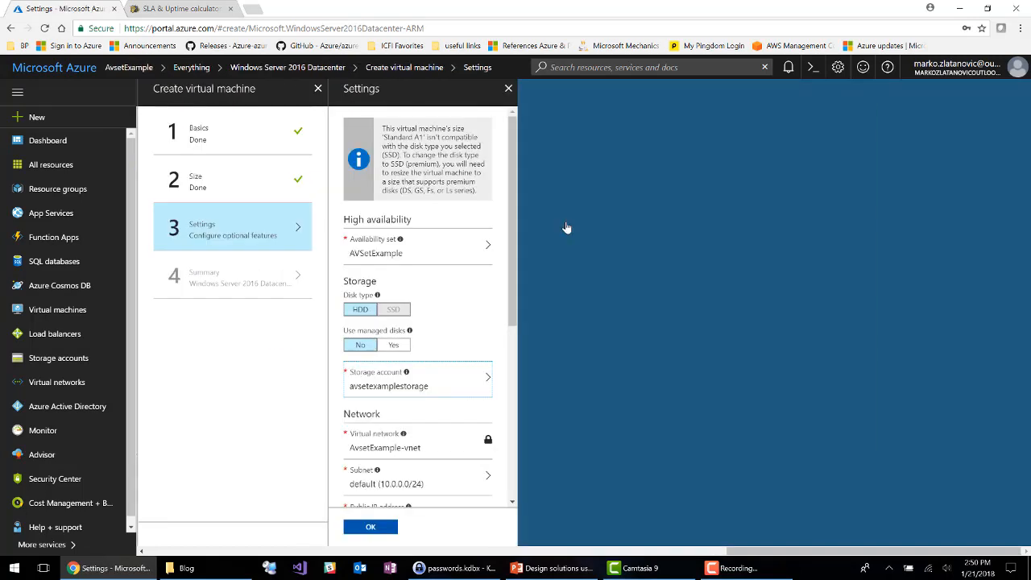
Step: Set the virtual machine's public IP address to None in the network settings
drag(510, 307, 518, 388)
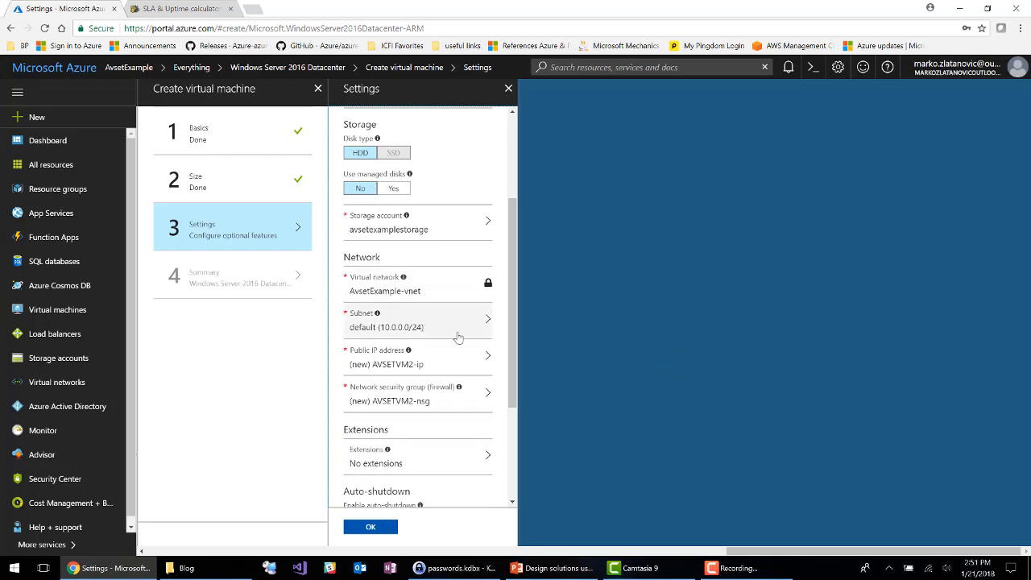
click(446, 369)
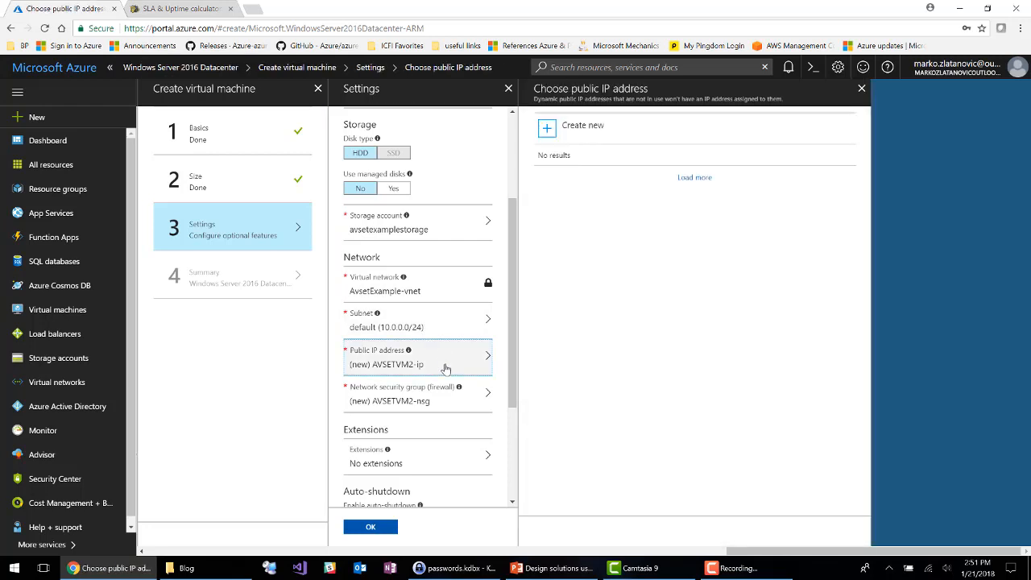
click(543, 177)
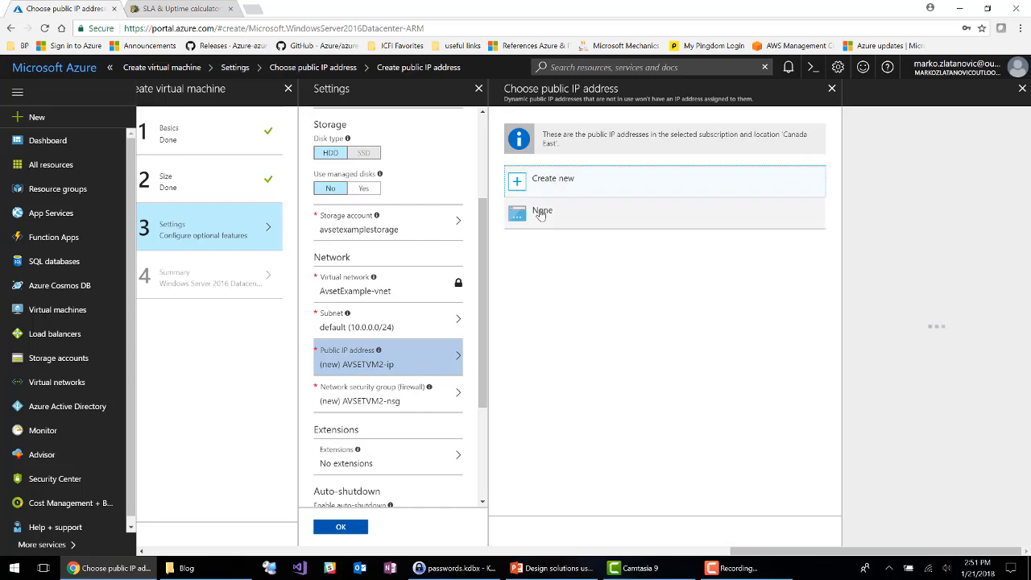
click(542, 212)
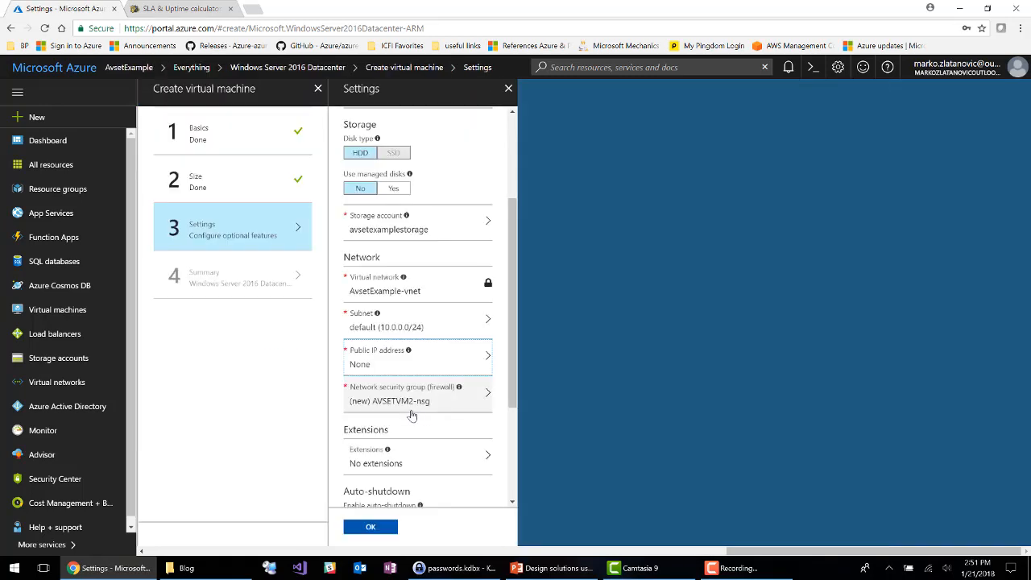
Step: Assign the existing AVSetVM1-nsg network security group to the virtual machine
click(412, 410)
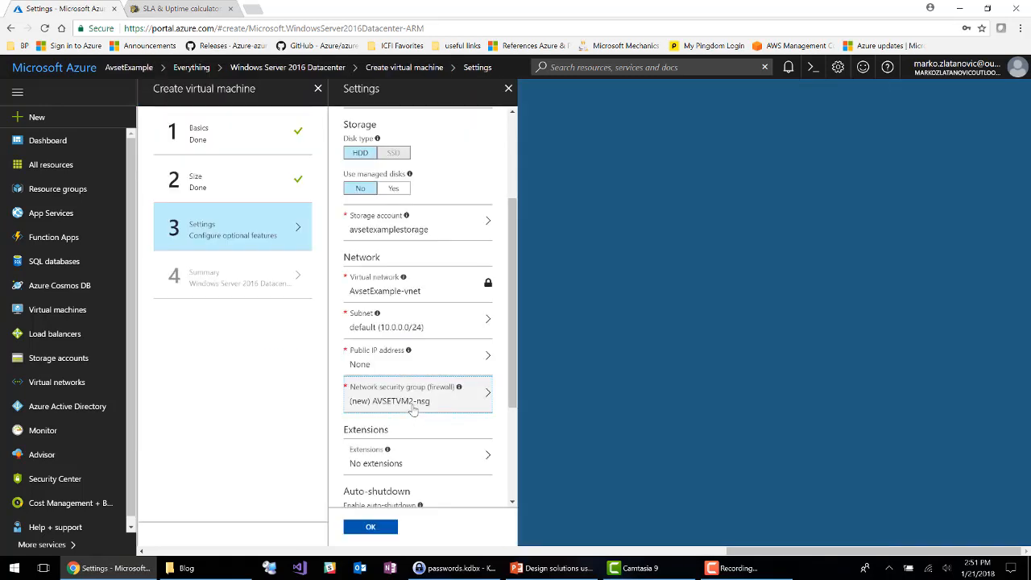
click(564, 127)
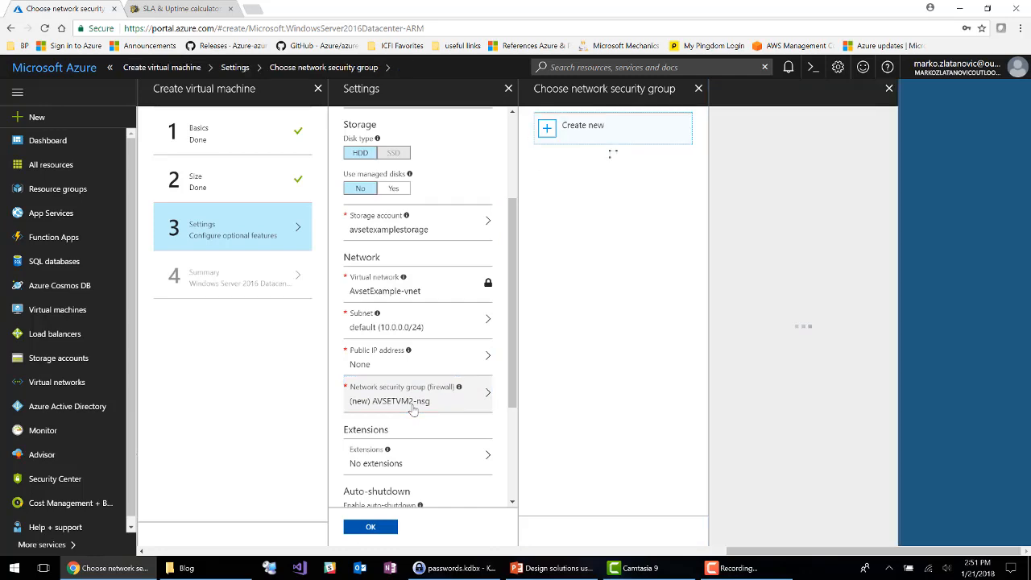
click(582, 255)
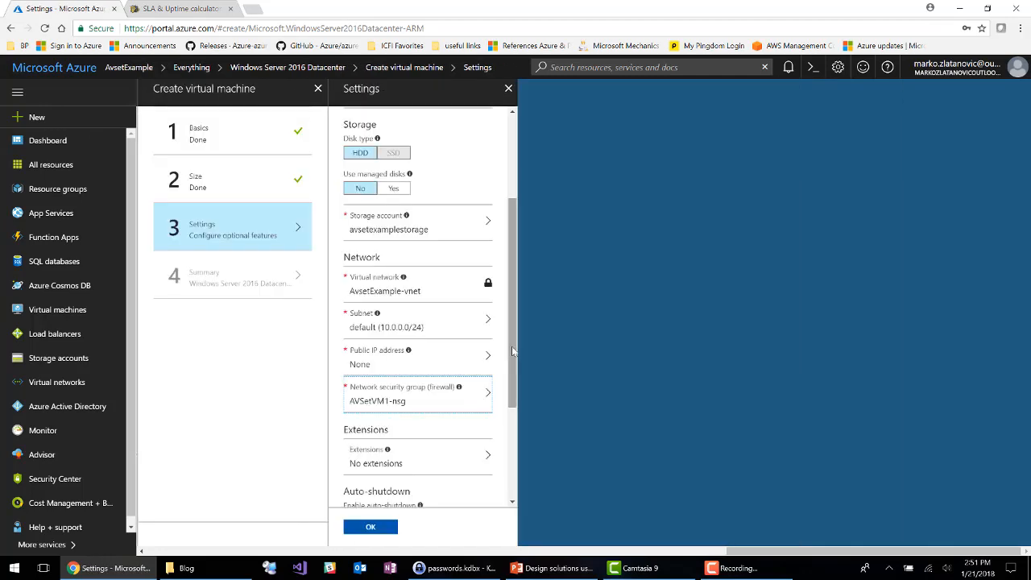
Step: Disable boot diagnostics, accept the optional settings and create the AVSETVM2 virtual machine
drag(513, 352, 518, 445)
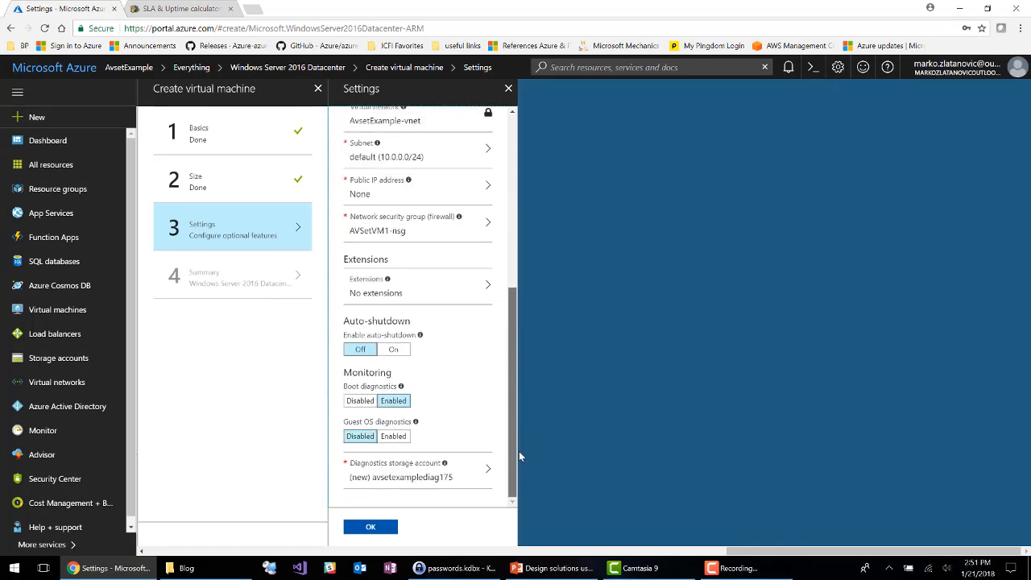
click(360, 401)
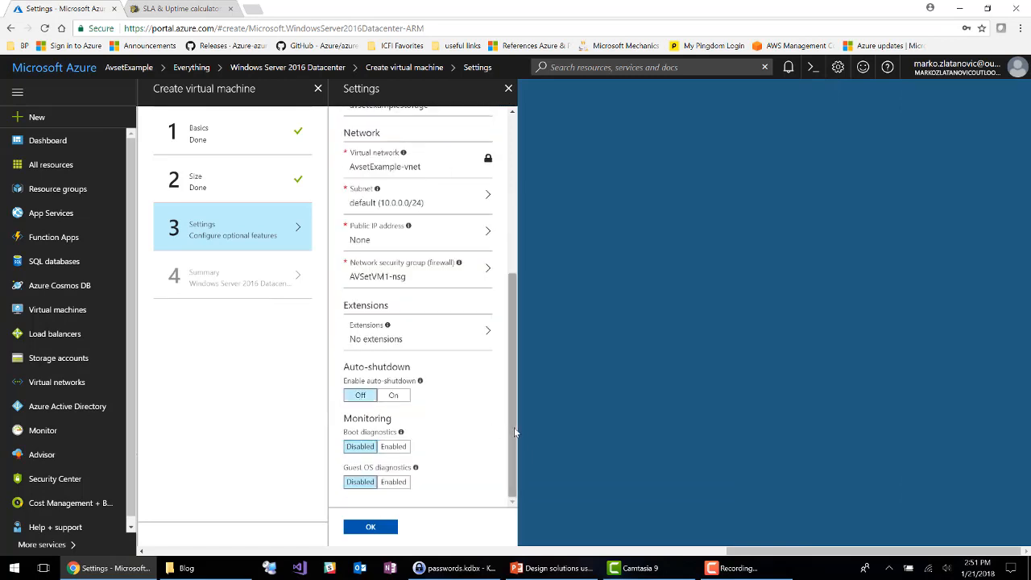
click(372, 530)
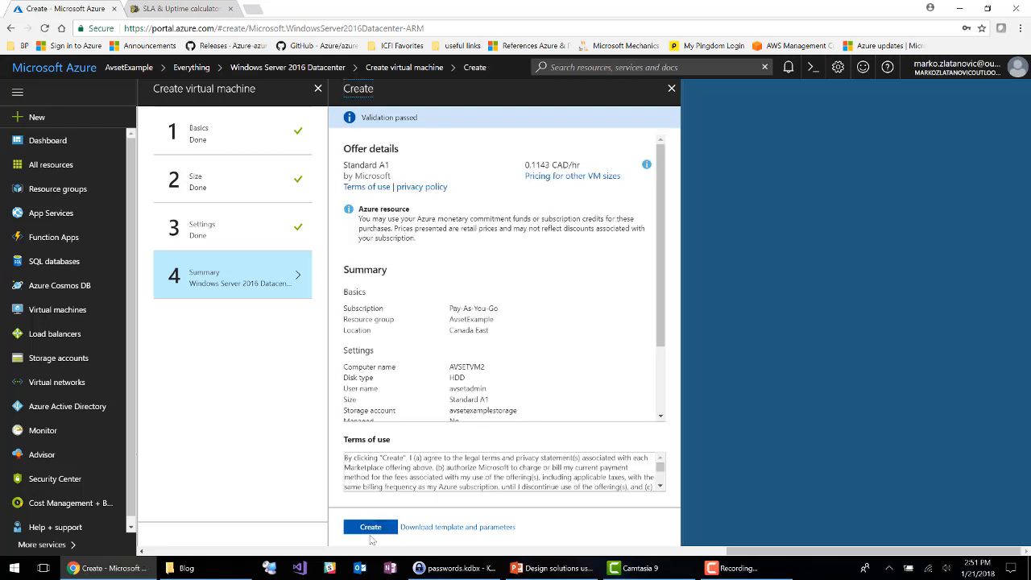
click(371, 527)
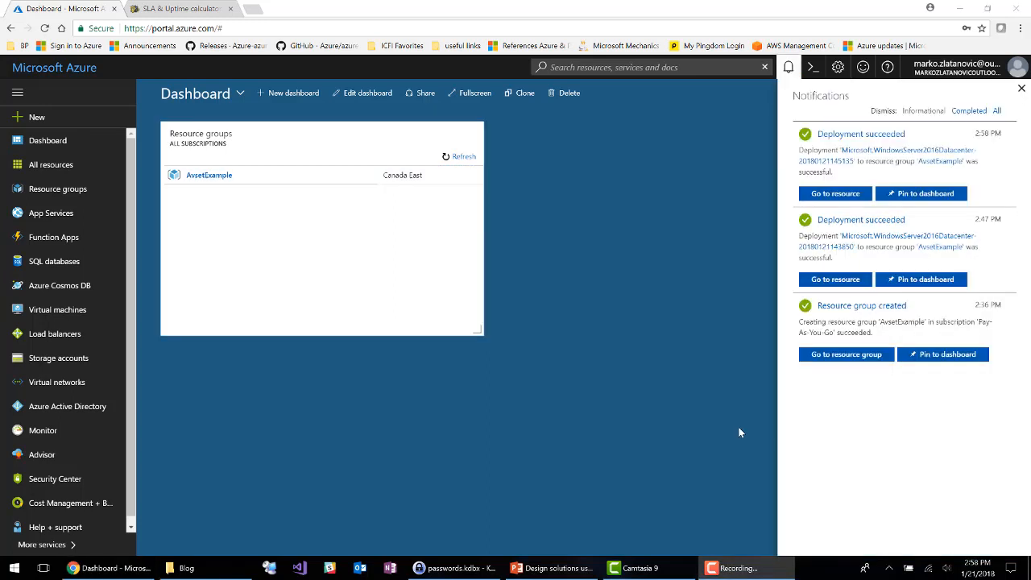
Step: Open the AVSetExample availability set in the AvsetExample resource group and examine its virtual machines' fault and update domains
click(208, 176)
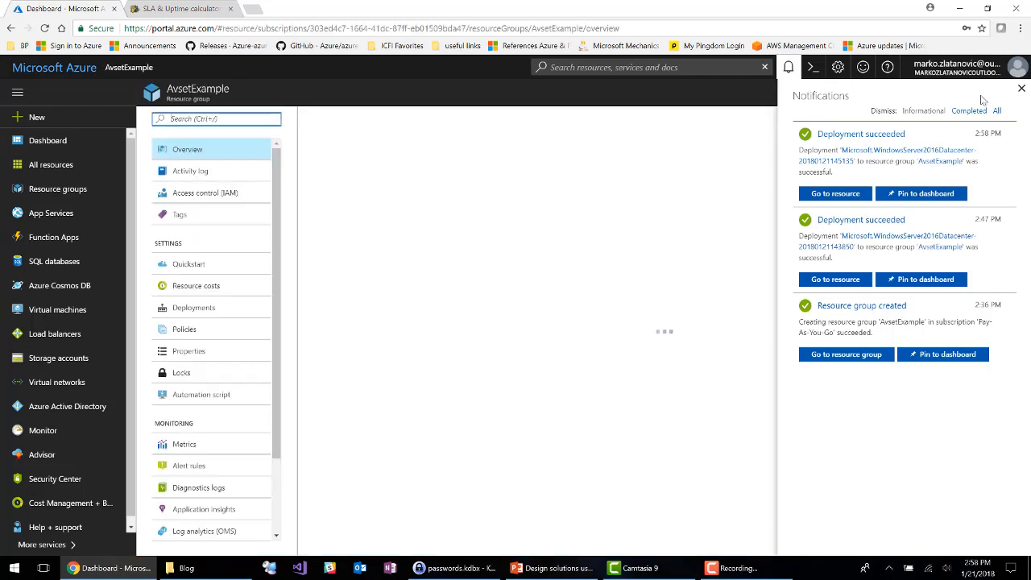
click(1022, 88)
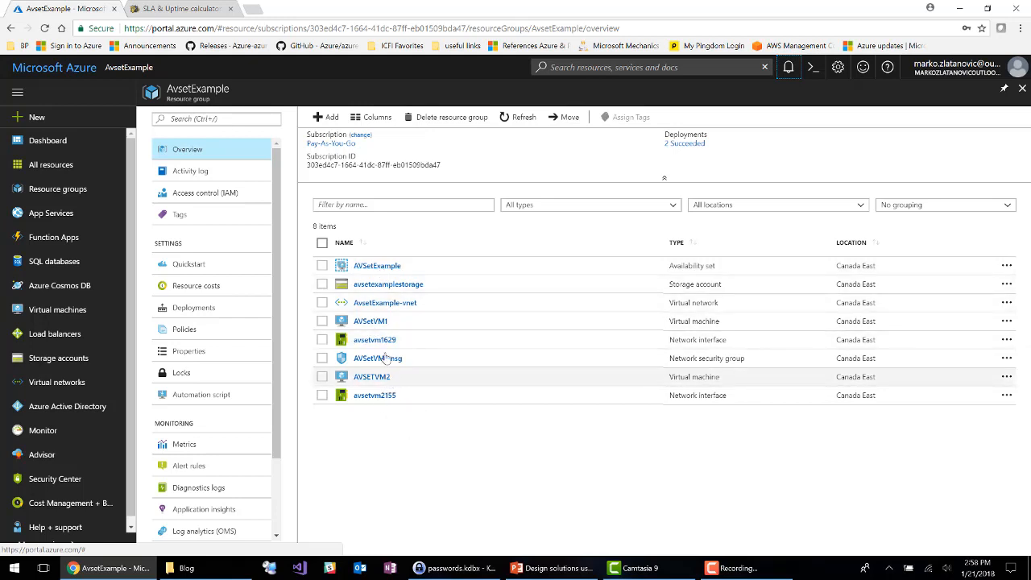
click(360, 267)
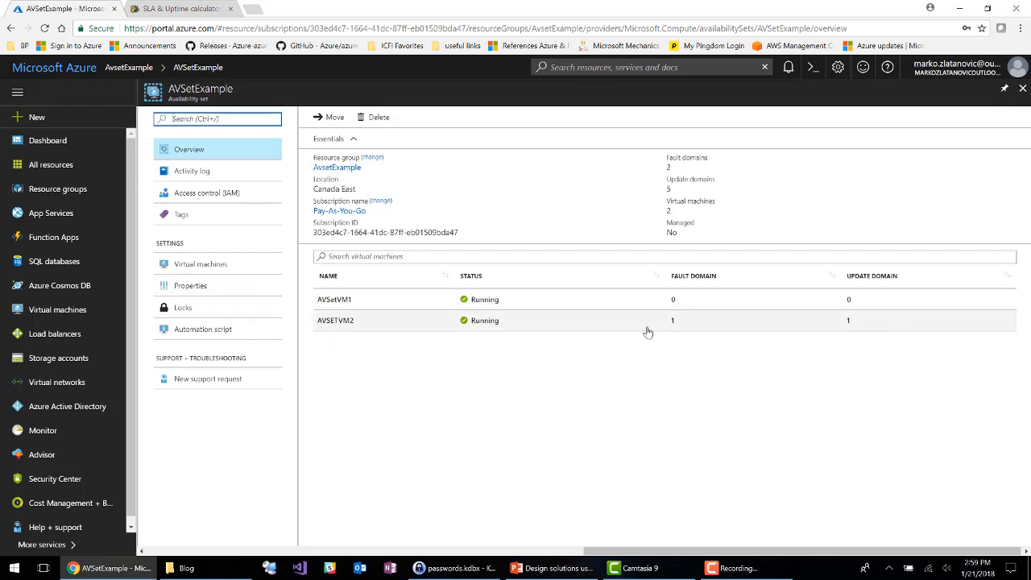
click(218, 267)
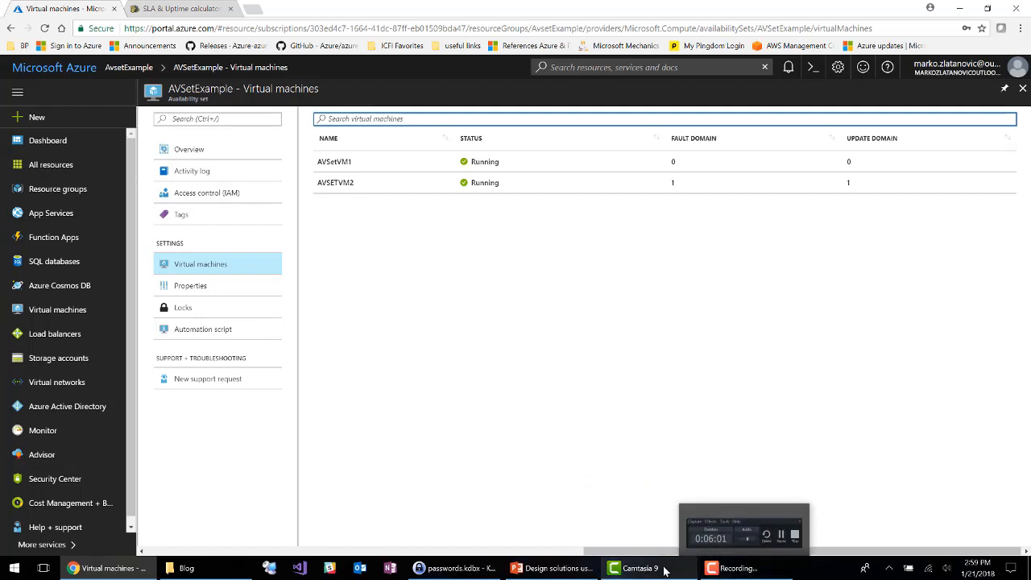
Step: Switch to the PowerPoint presentation, start the slide show from the "What's next?" slide 9 and bring in its bullet points
mouse_move(664, 570)
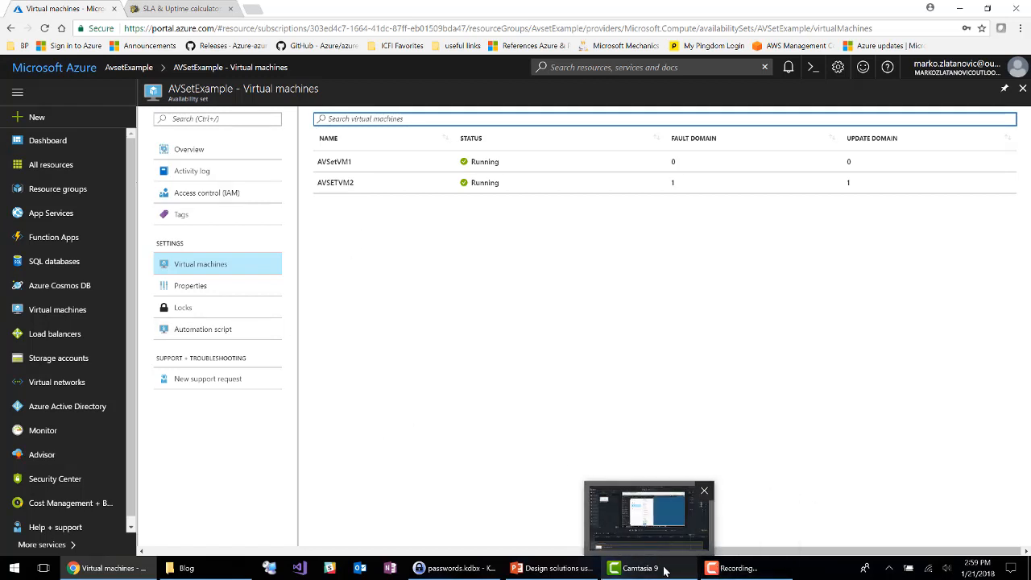
click(558, 571)
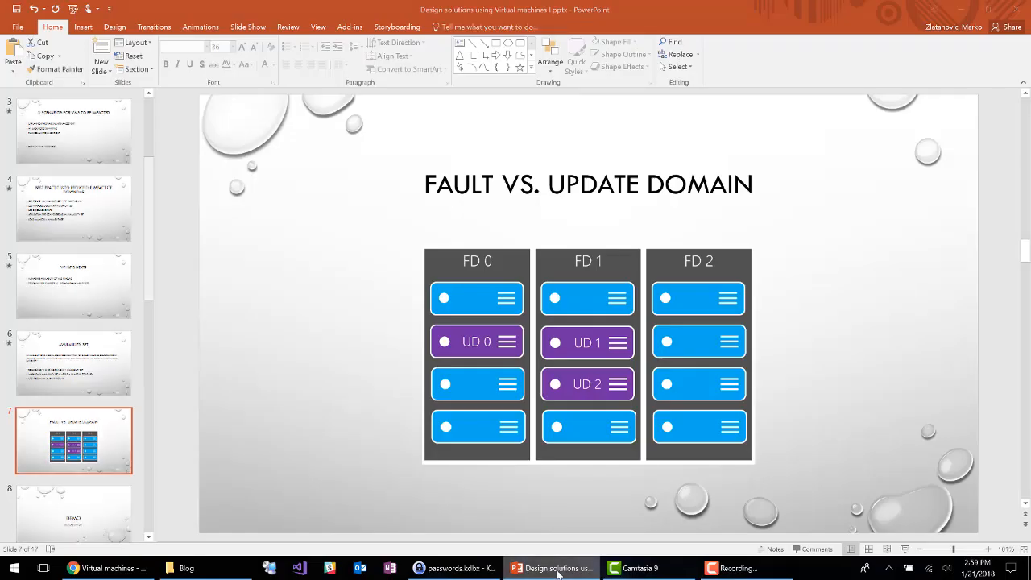
click(558, 570)
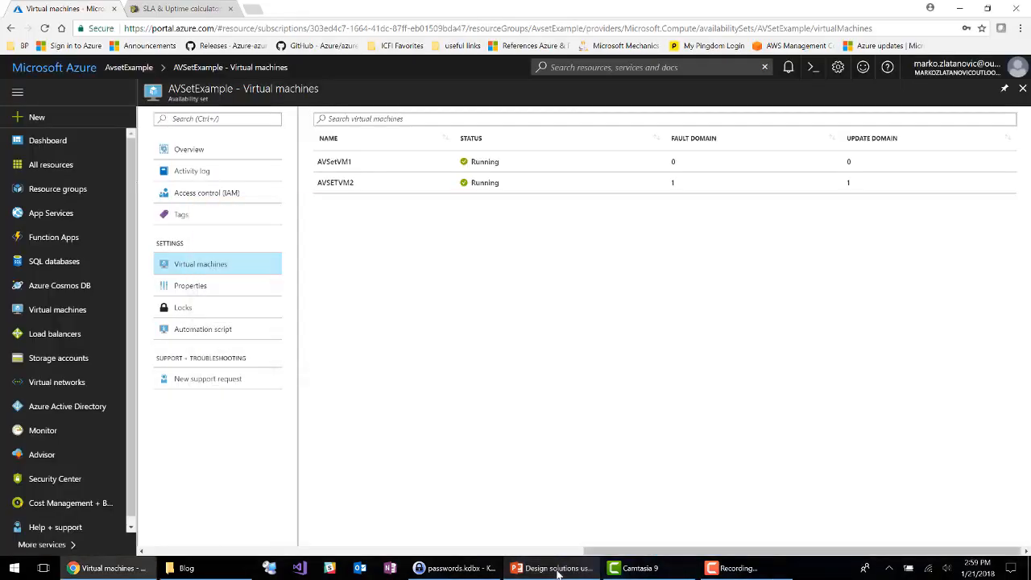
click(559, 571)
key(Down)
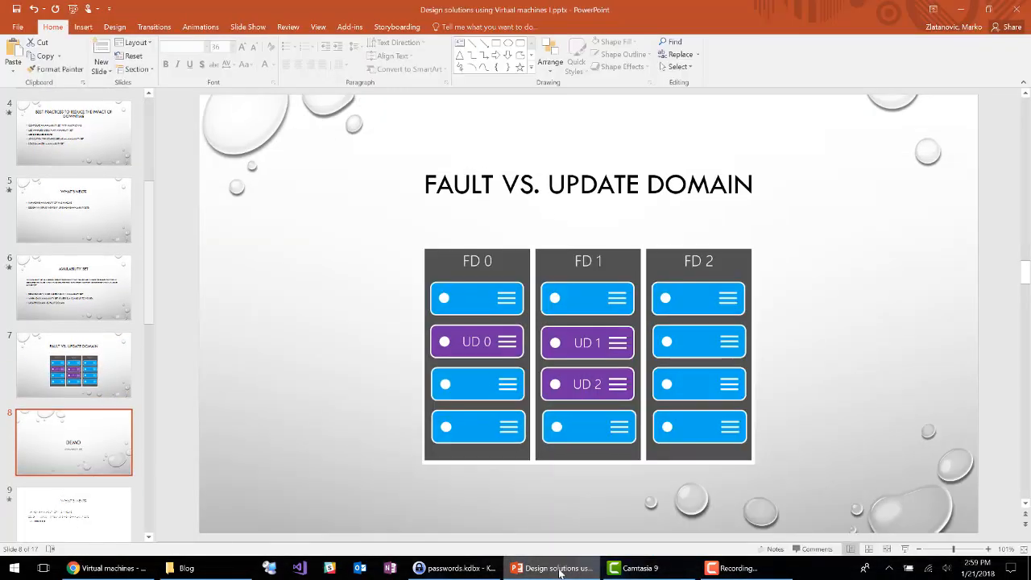
key(Down)
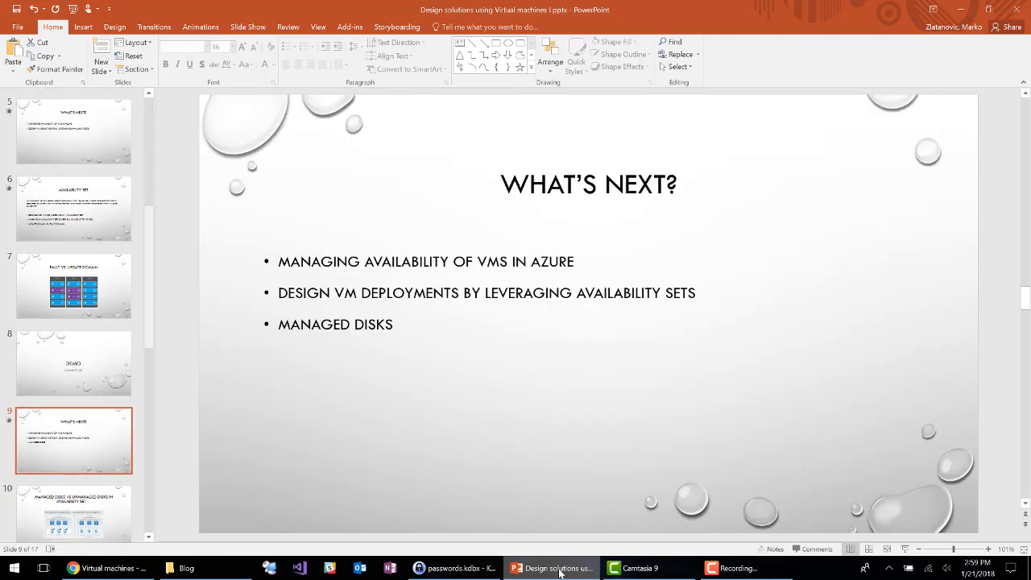
key(shift+F5)
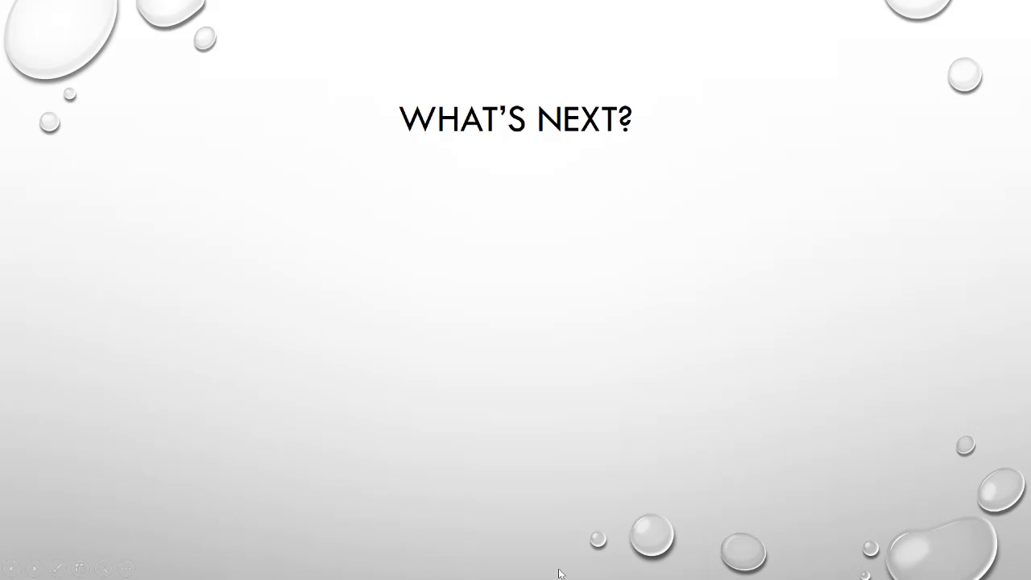
key(Down)
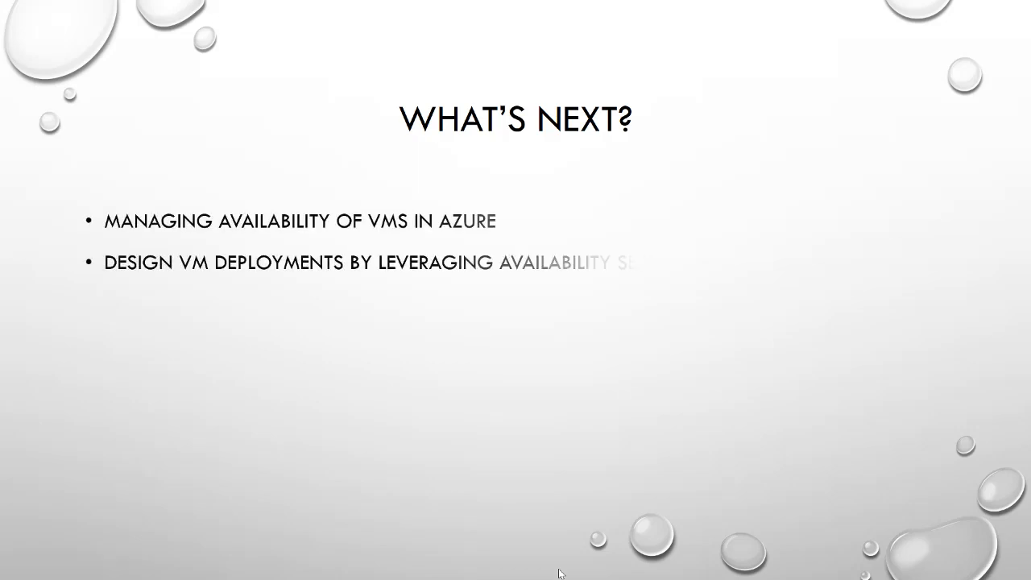